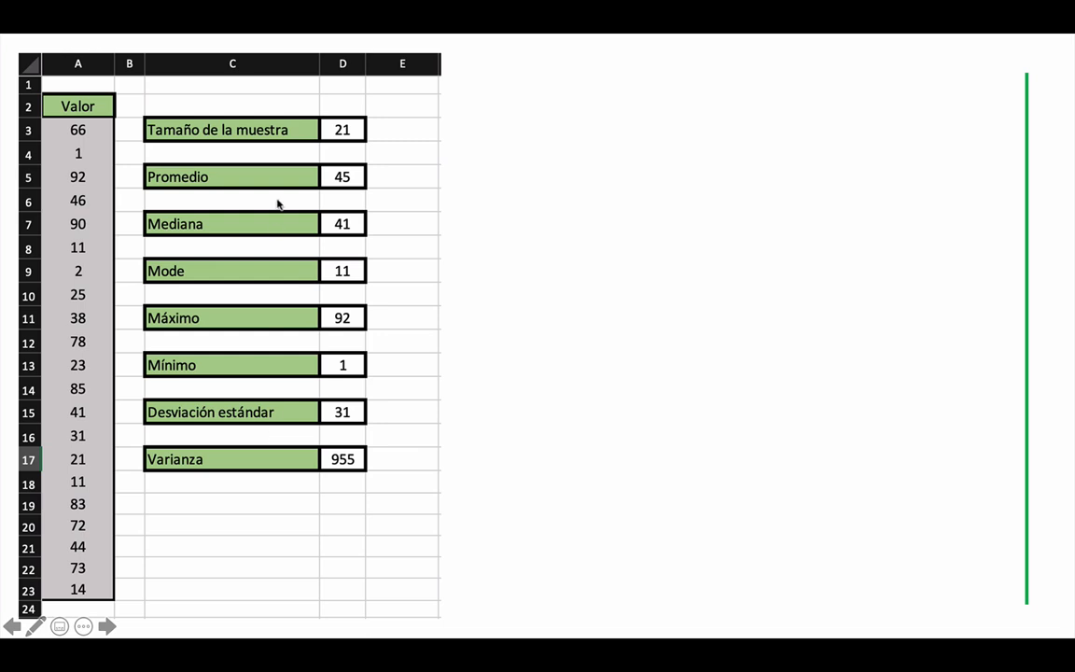
Step: Leave the slide show after revealing the function formulas, and switch to the Funciones_Estadísticas_Matemáticas workbook in Excel, making its window taller
click(325, 242)
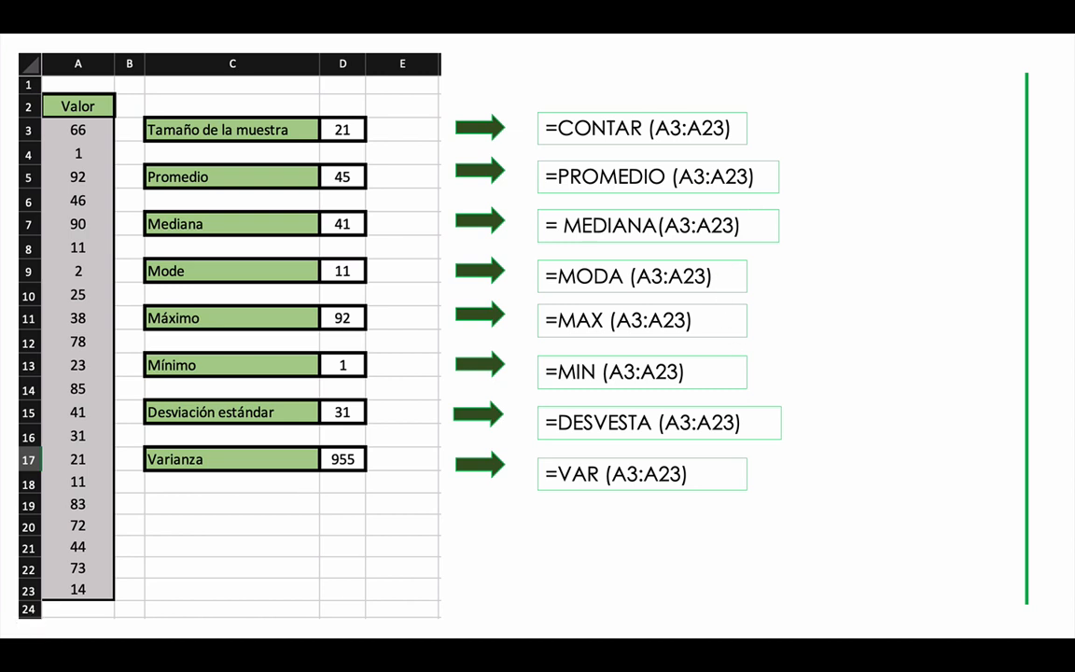
key(Escape)
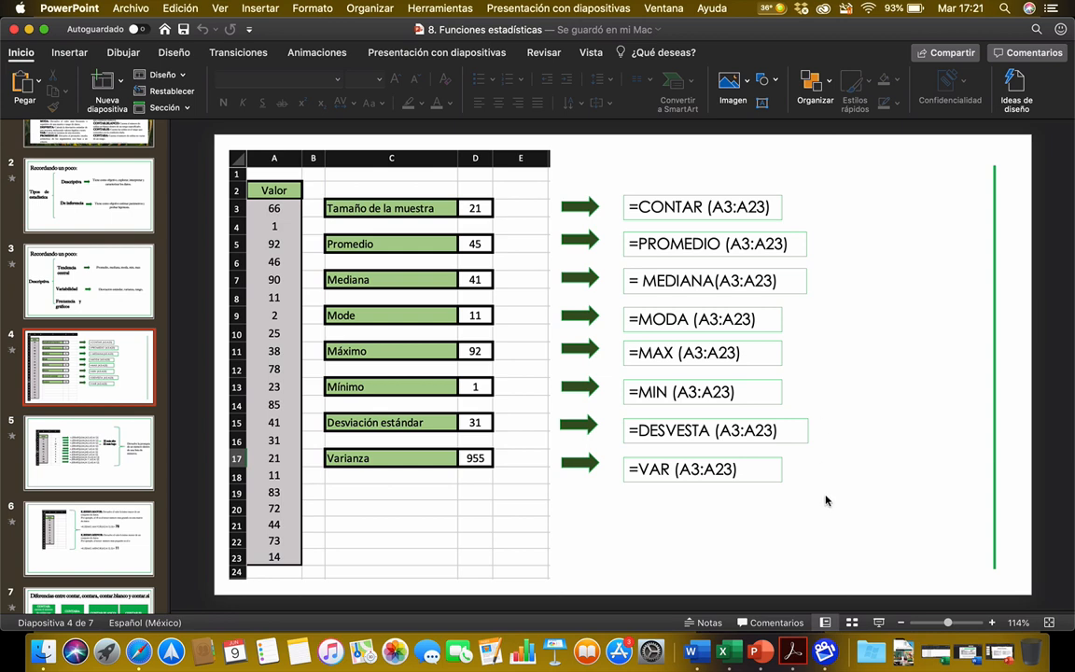
click(820, 656)
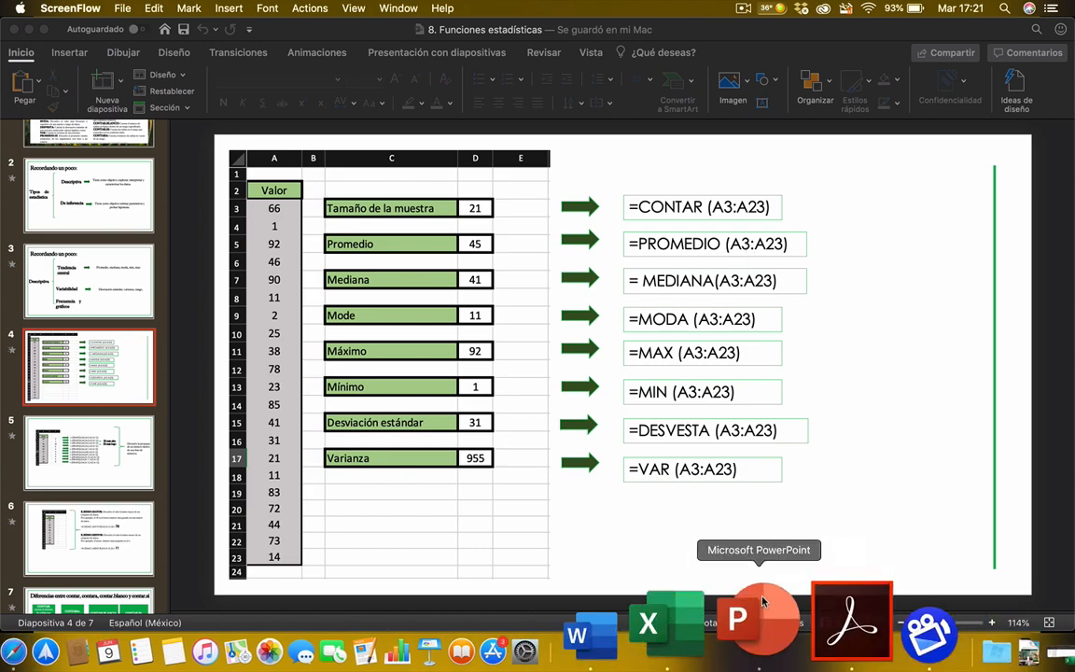
click(721, 651)
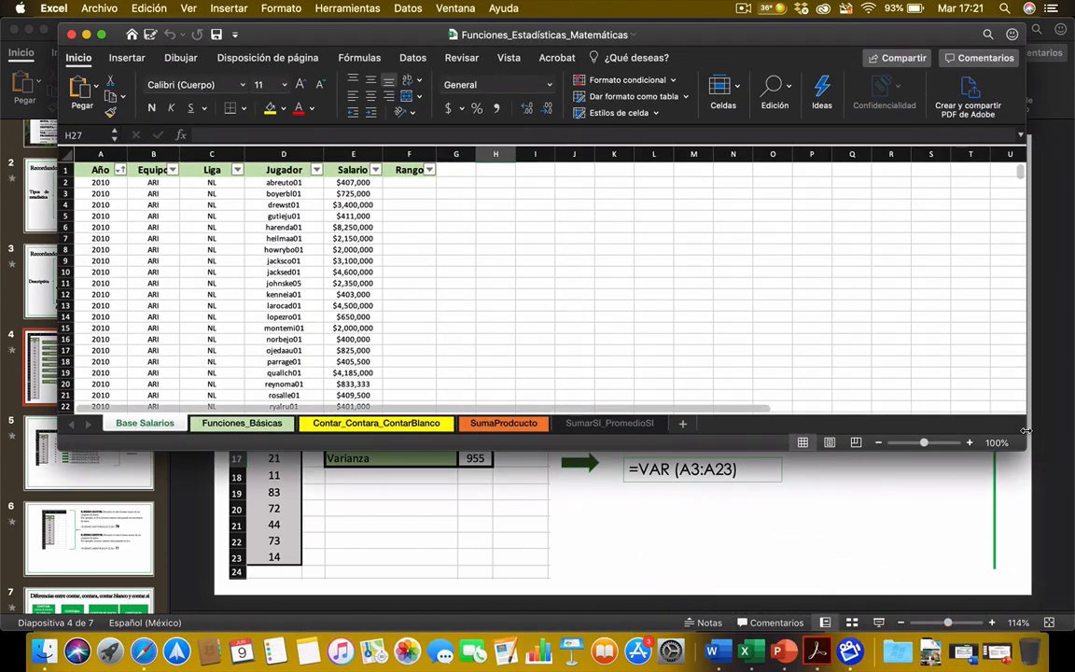
drag(1020, 444, 1019, 567)
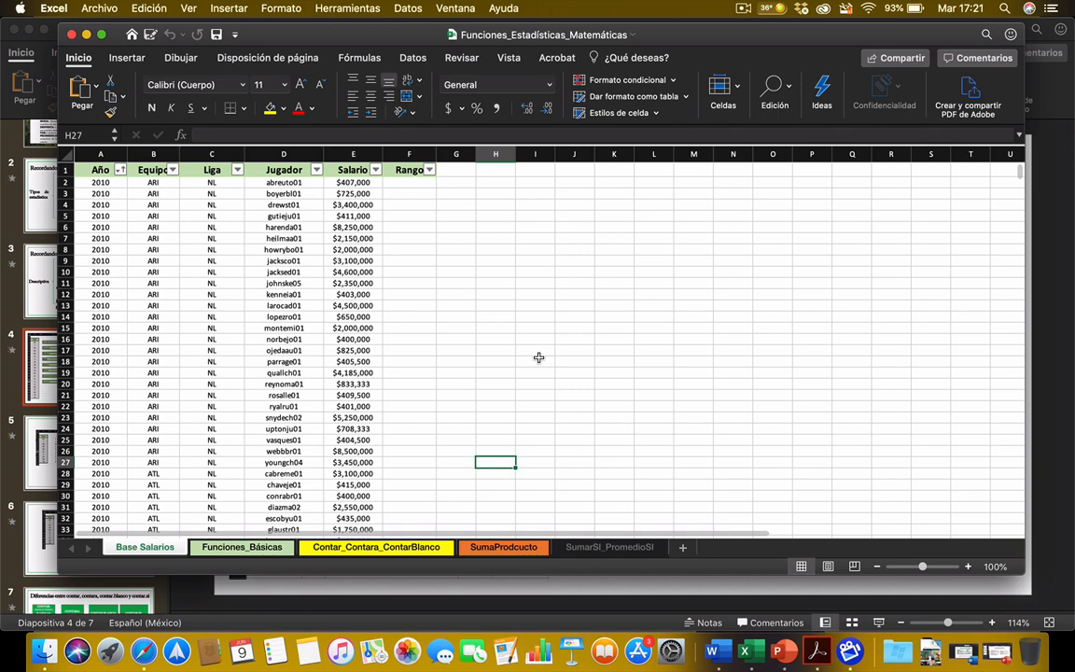
Step: Look through the Funciones_Básicas, Contar_Contara_ContarBlanco and SumaProdcucto sheets
click(204, 547)
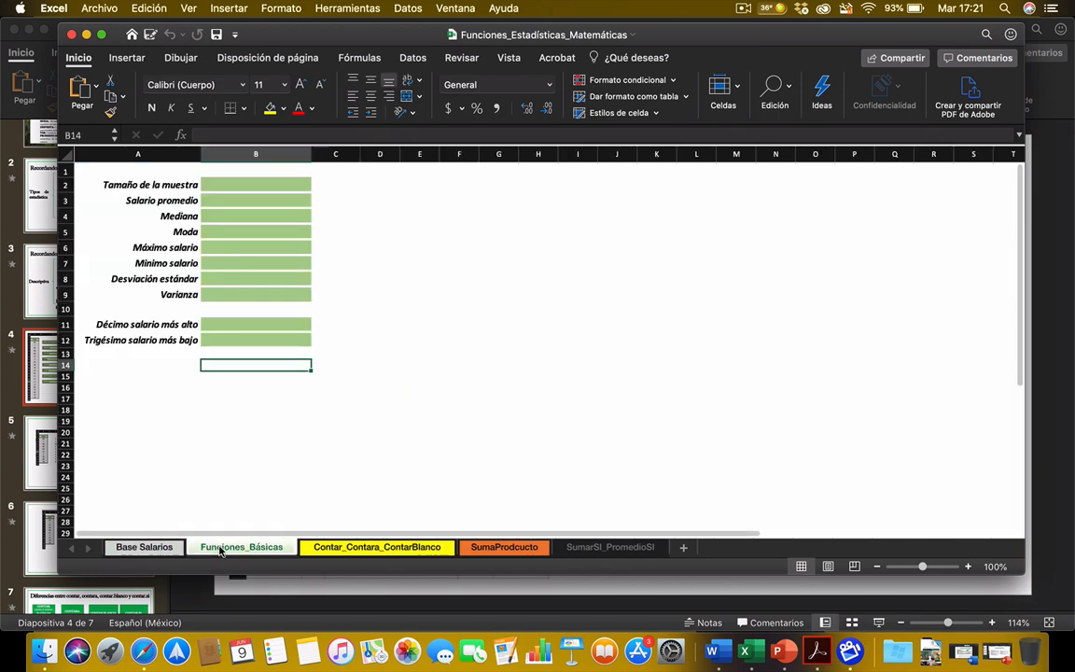
click(341, 547)
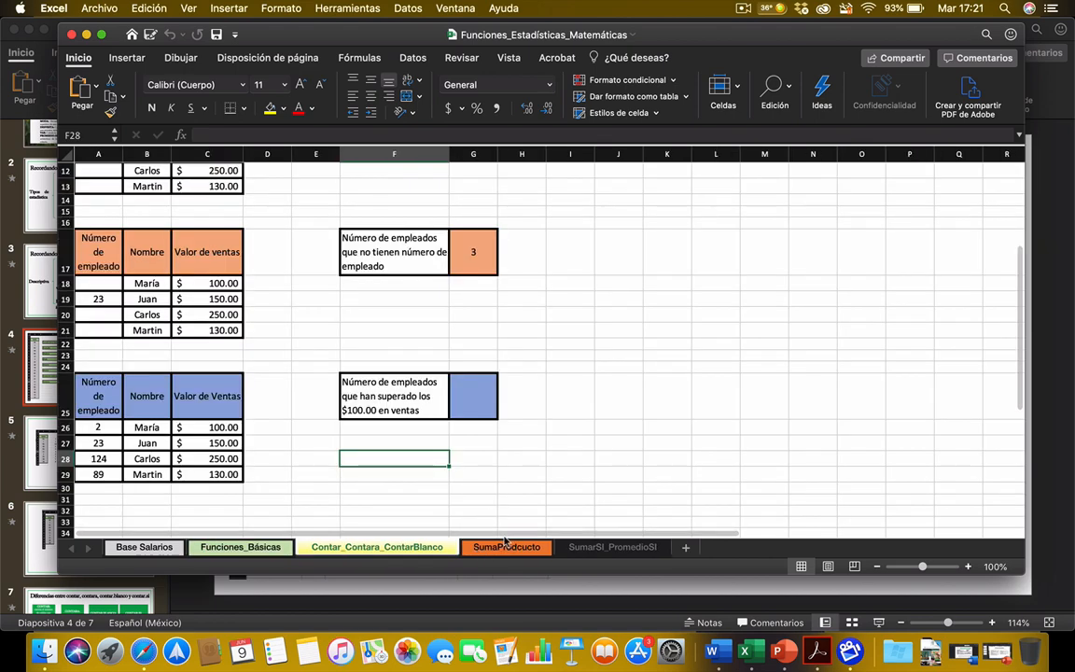
click(537, 549)
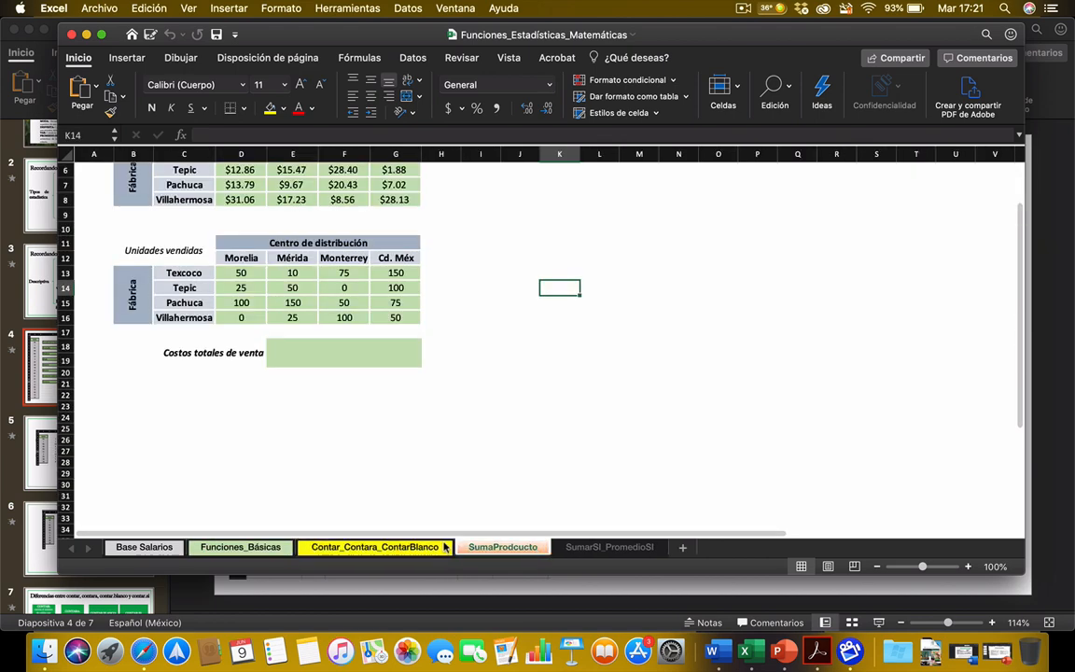
Step: On the Contar_Contara_ContarBlanco sheet, clear the answer cells G17 and G9 for employees without and with an employee number
click(410, 548)
click(487, 245)
key(Delete)
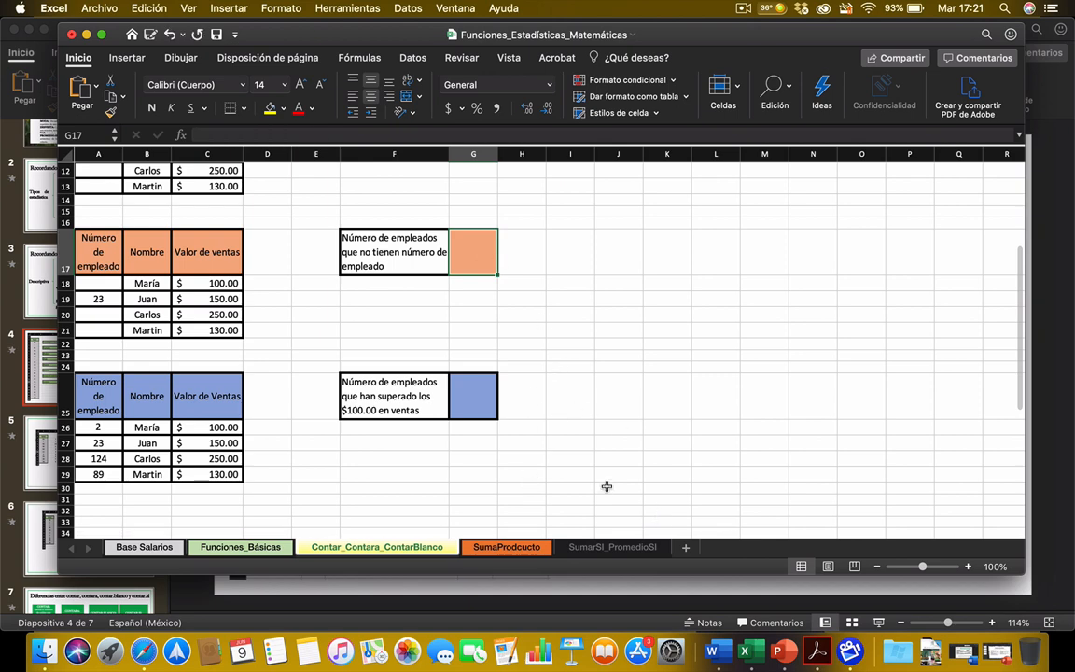
scroll(550, 402, up, 3)
scroll(557, 392, up, 3)
click(476, 241)
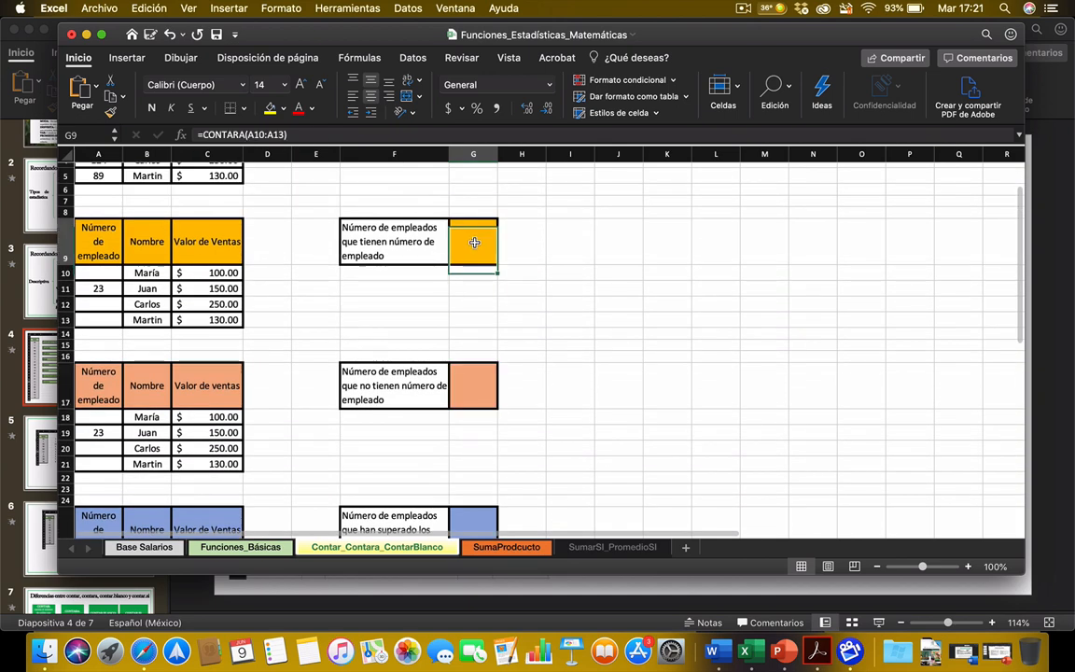
key(Delete)
scroll(474, 248, up, 3)
scroll(474, 247, down, 5)
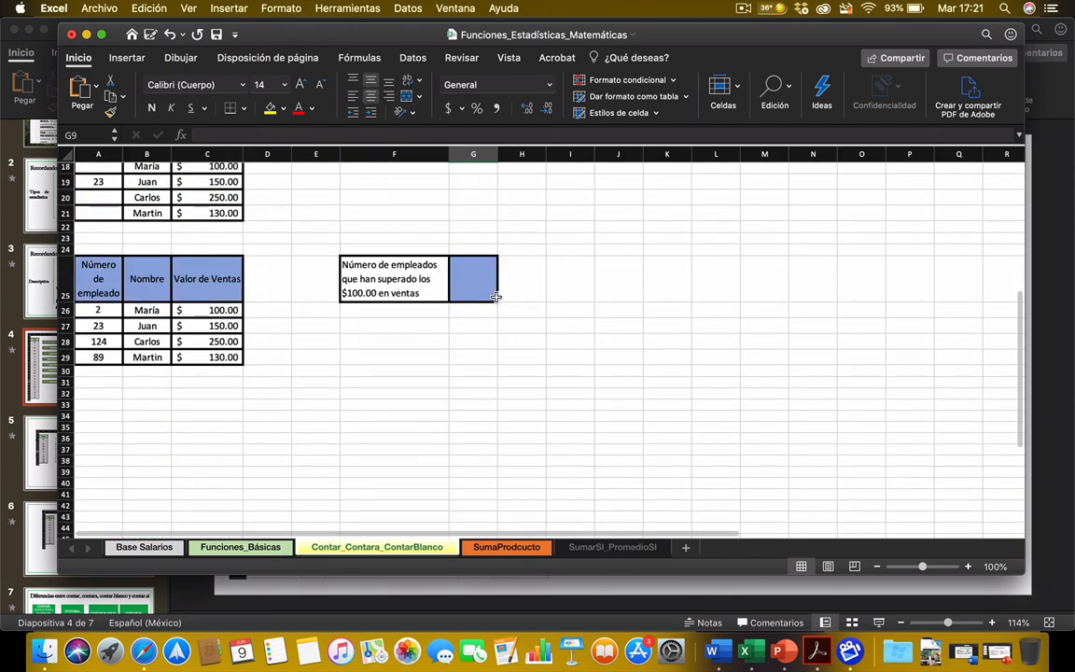
scroll(391, 403, up, 1)
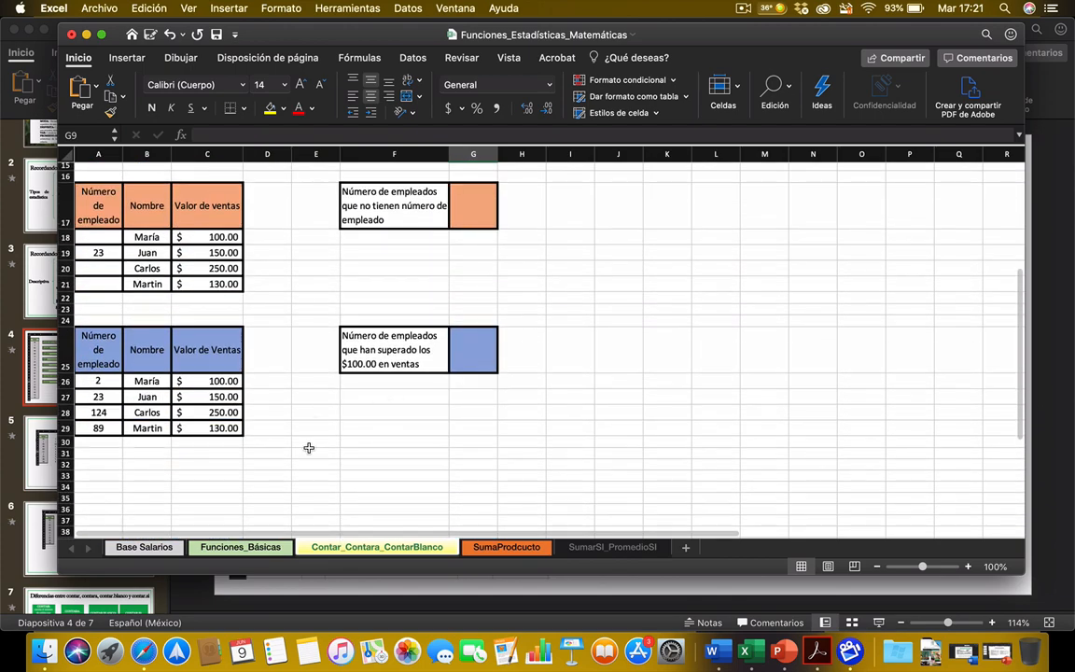
Step: Return to the Funciones_Básicas sheet and minimize the PowerPoint presentation behind the workbook
click(238, 548)
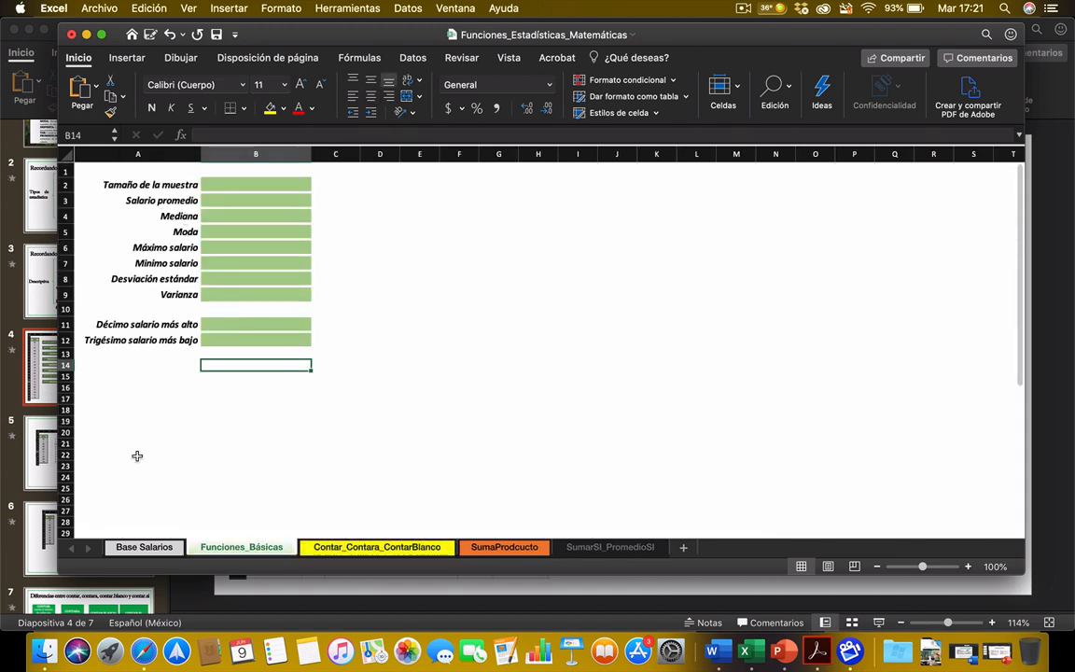
click(609, 583)
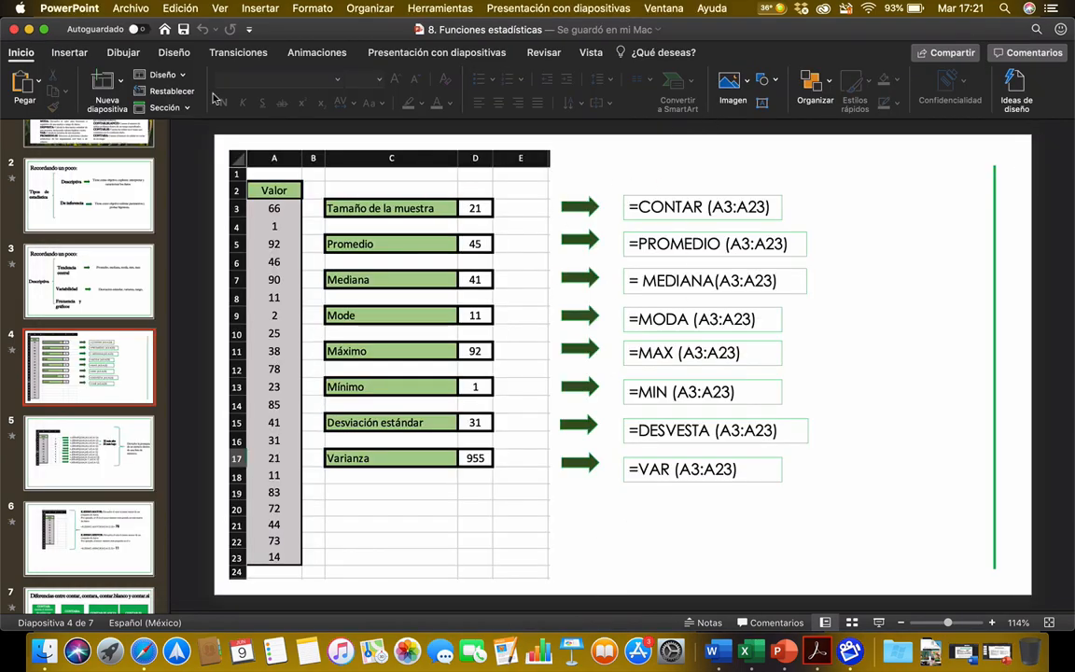
click(29, 30)
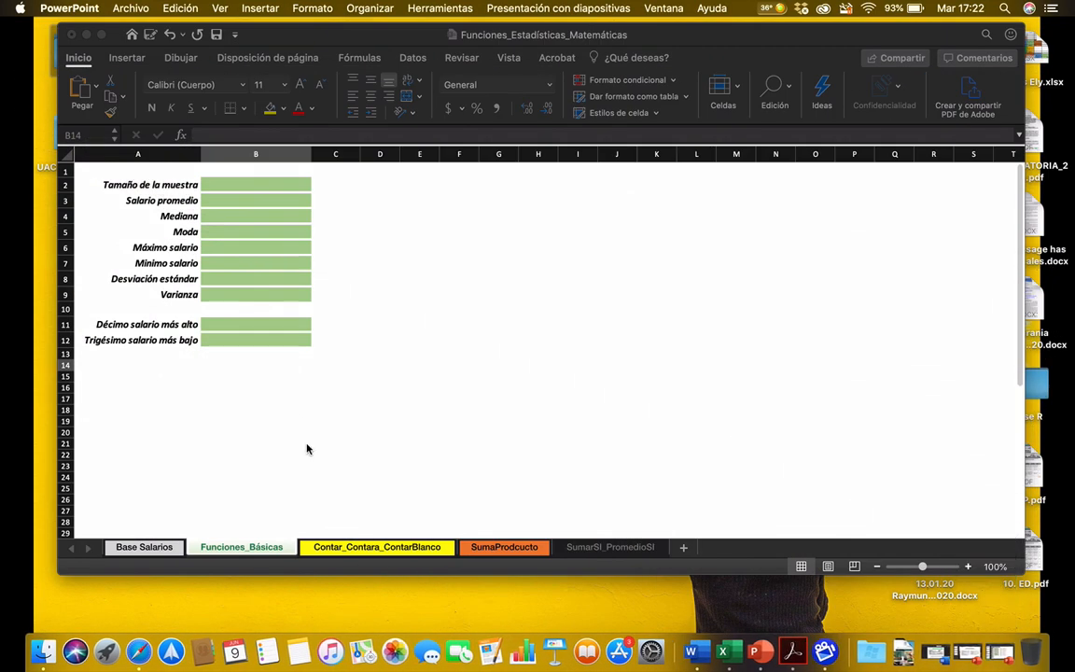
Step: Examine how far the Año data extends on the Base Salarios sheet, from the header to the last row and back
click(140, 551)
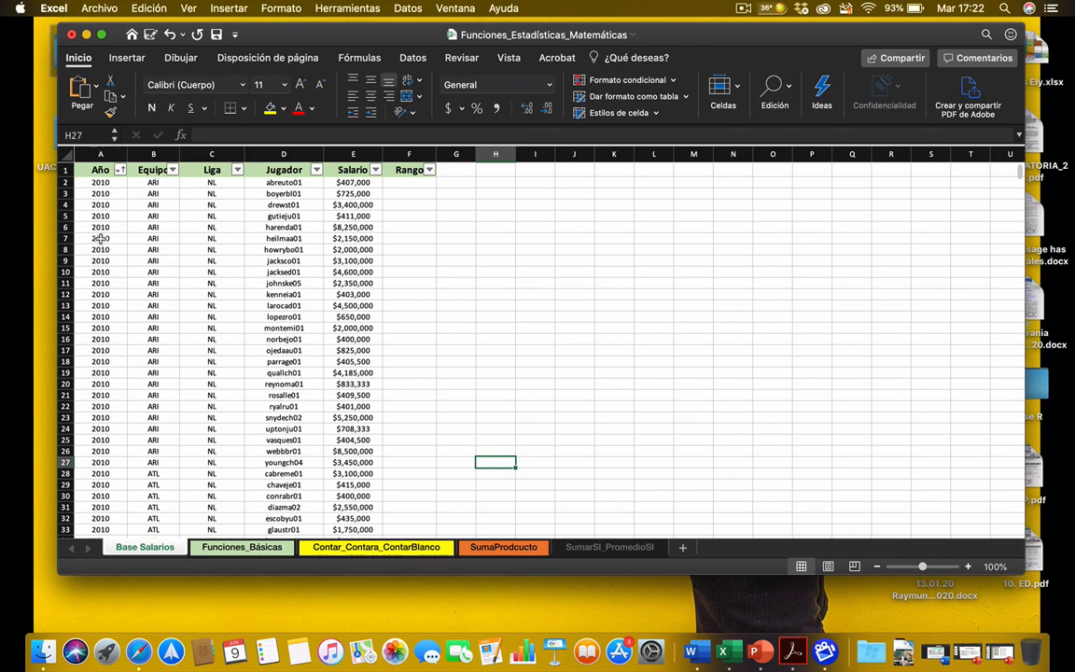
click(102, 167)
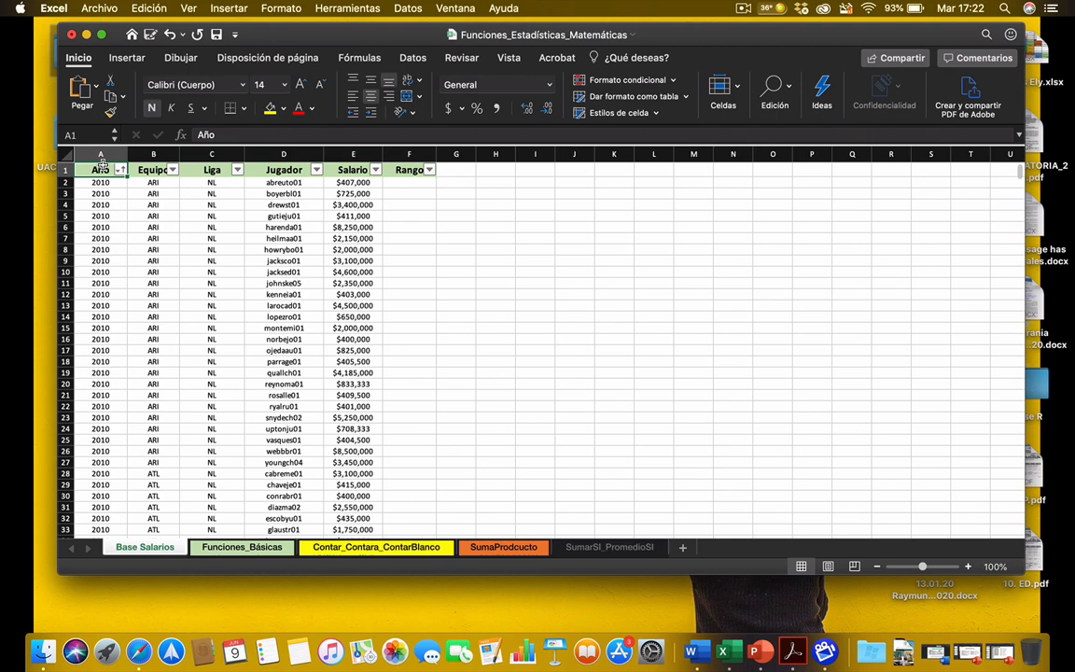
key(super+shift+Down)
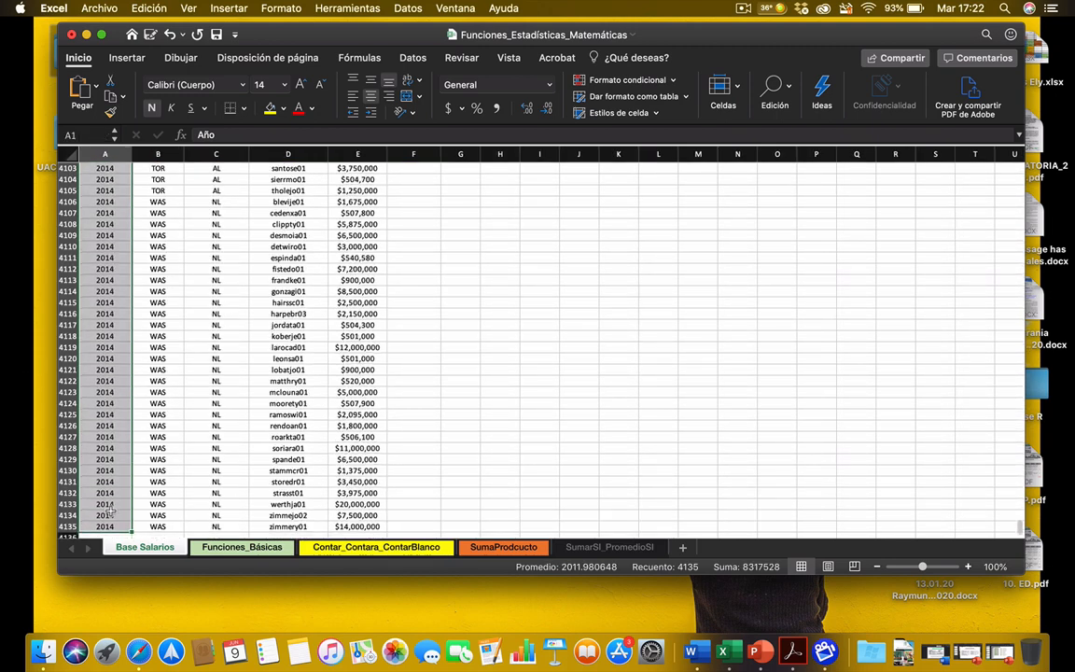
click(102, 526)
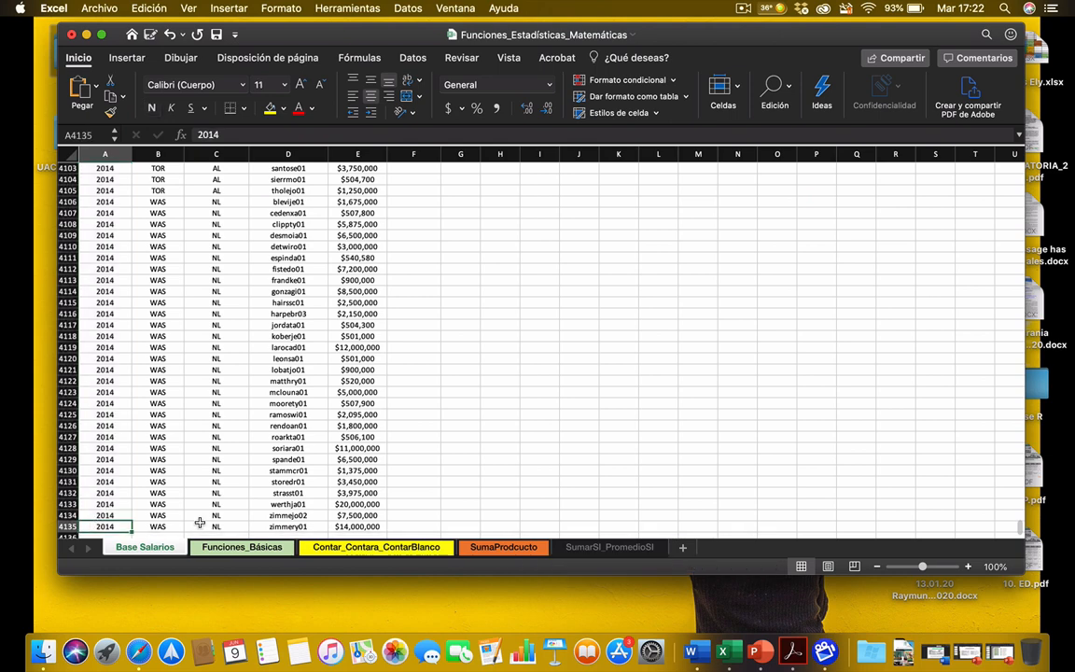
key(super+Up)
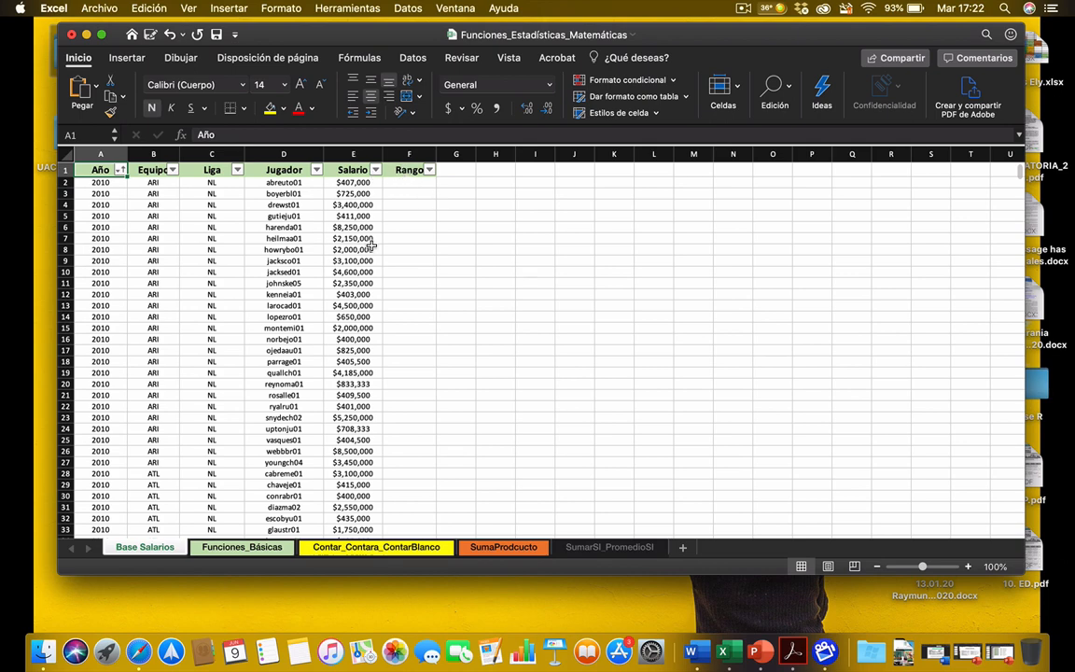
Step: Open the Funciones_Básicas sheet and check the statistical formulas on the PowerPoint slide for the sample size cell
click(235, 549)
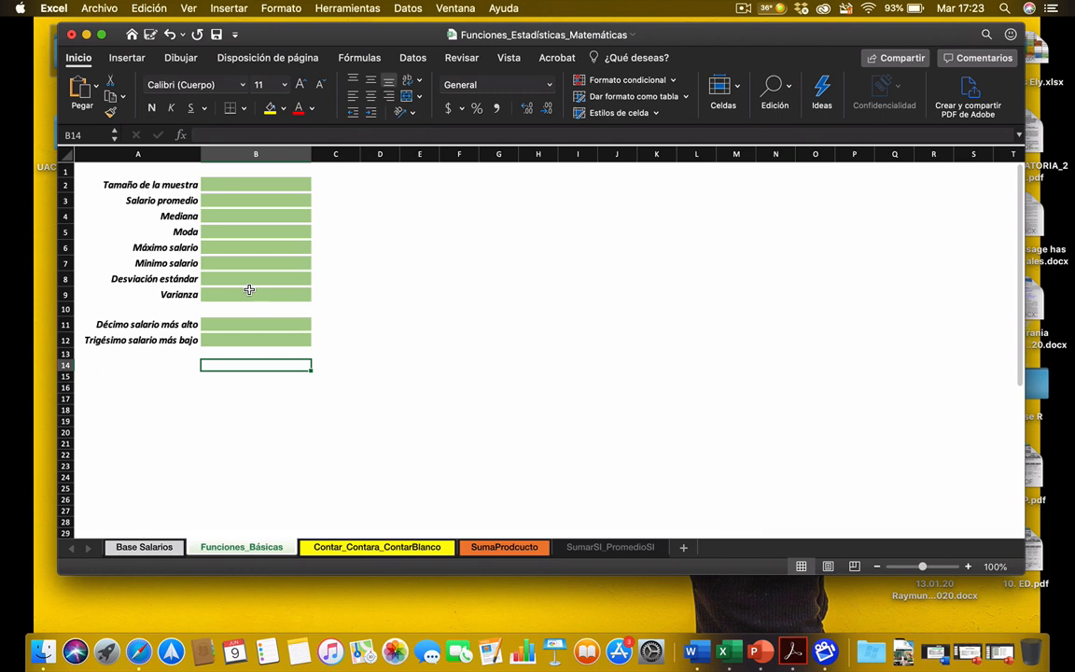
click(219, 186)
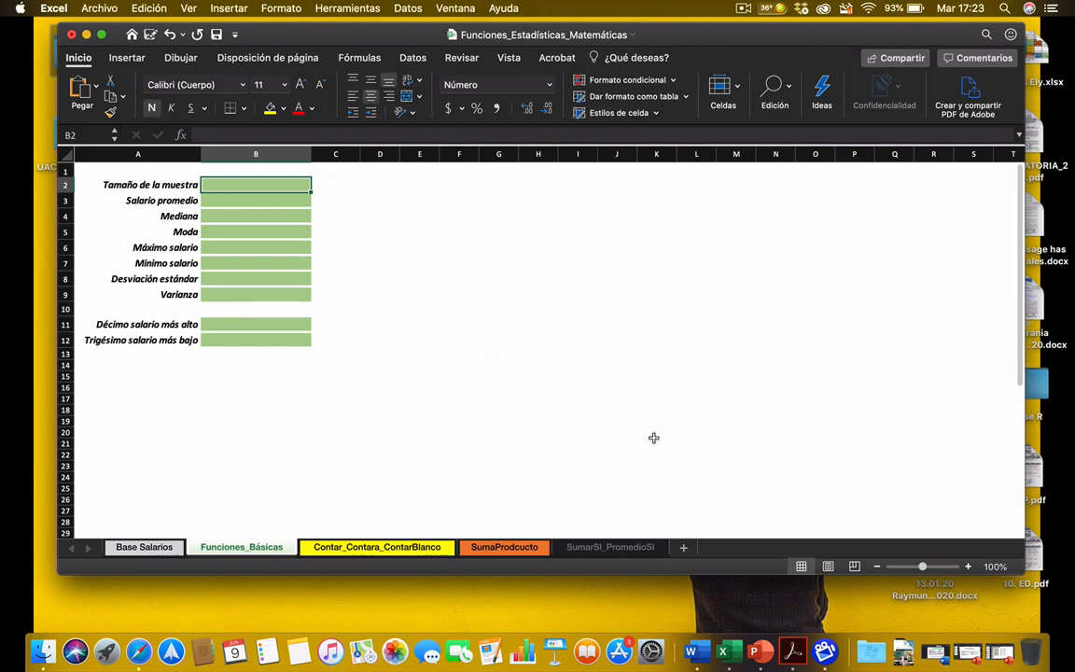
click(757, 651)
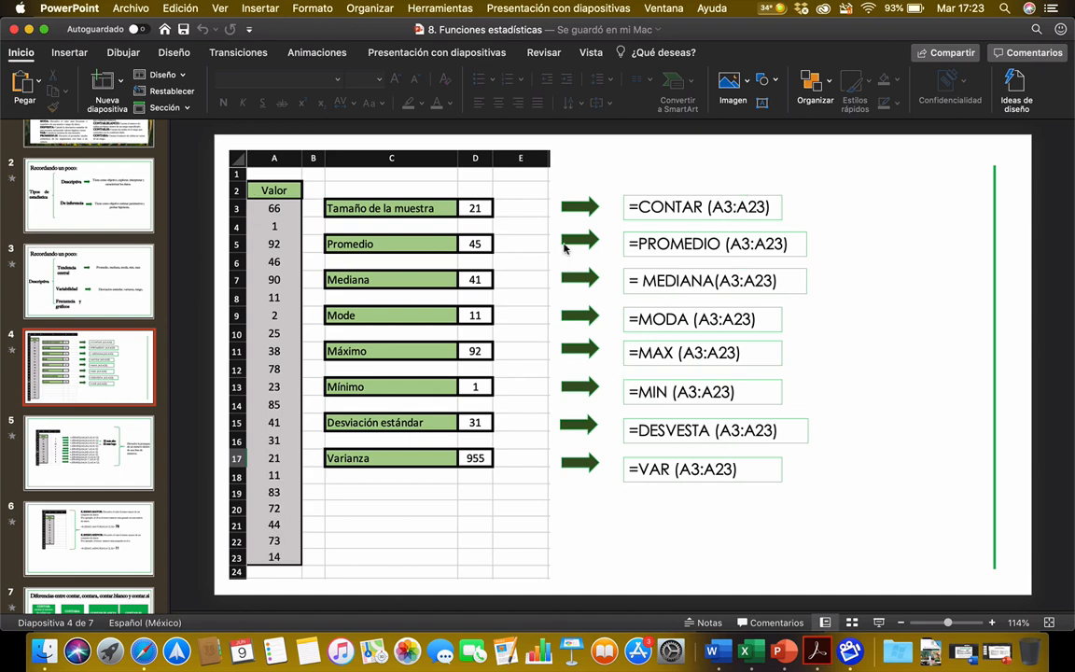
click(29, 29)
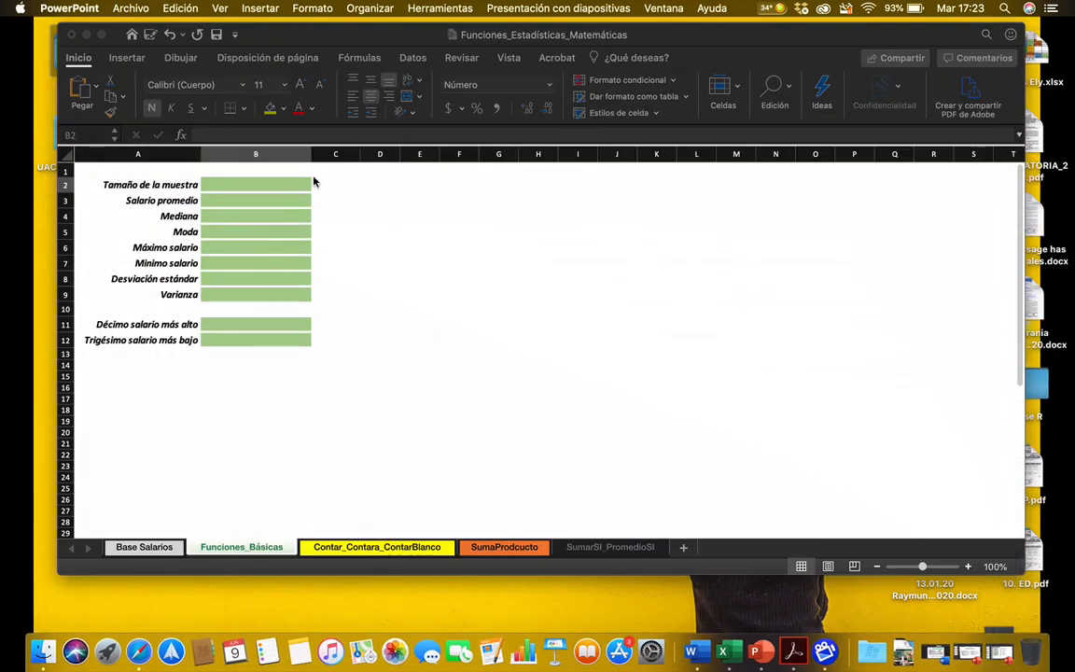
Step: Enter =CONTAR('Base Salarios'!E:E) in cell B2 for Tamaño de la muestra, counting the whole Salario column
click(259, 185)
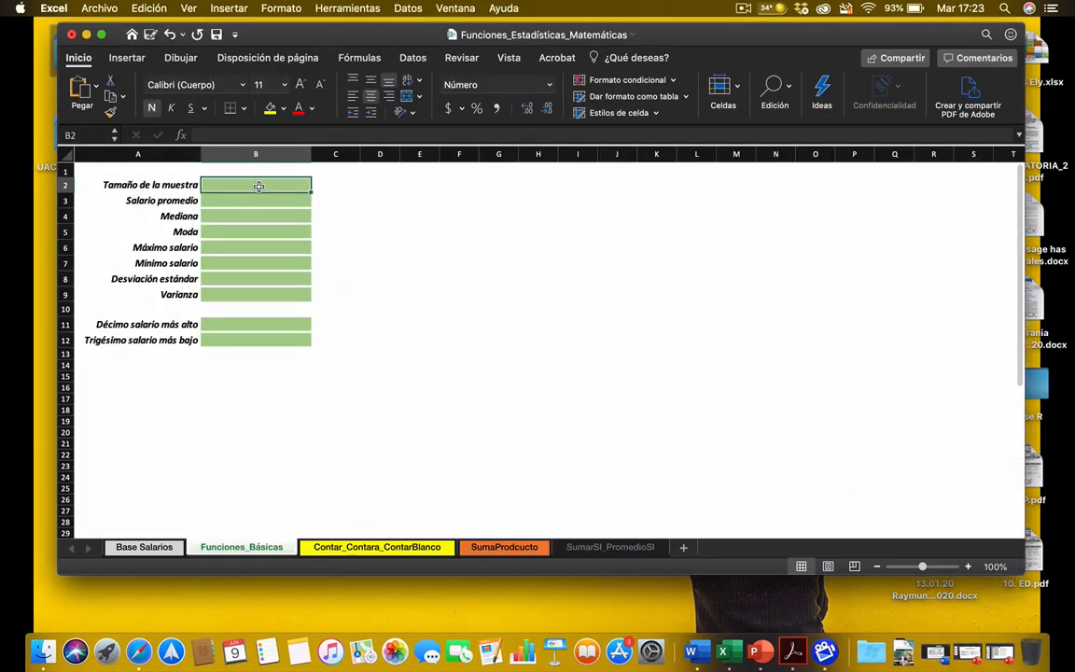
text(=con)
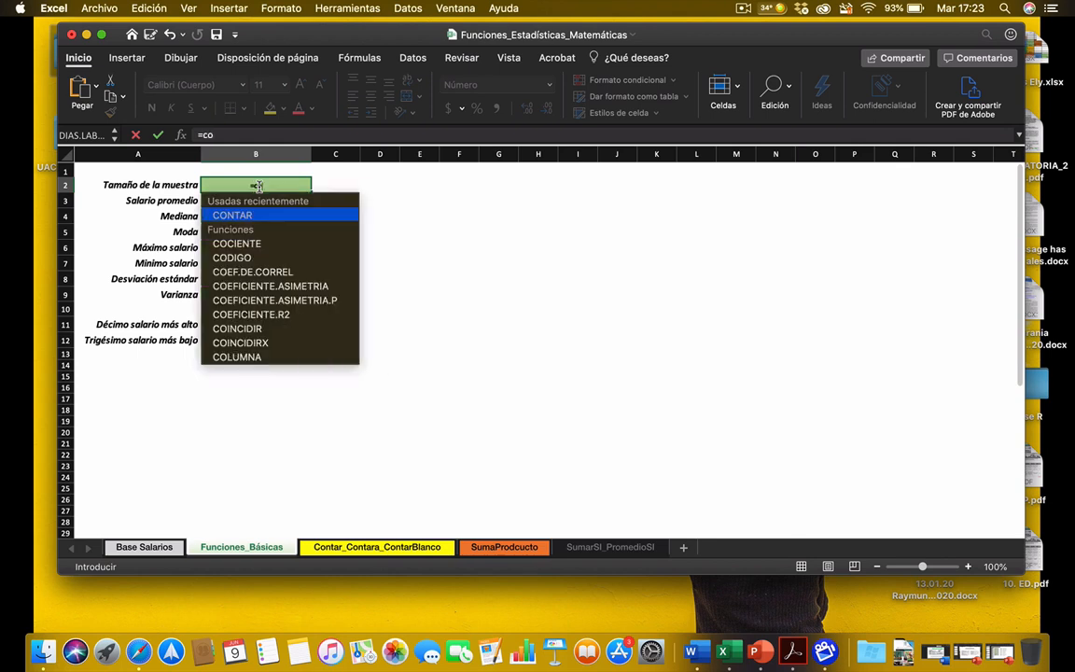
double_click(251, 219)
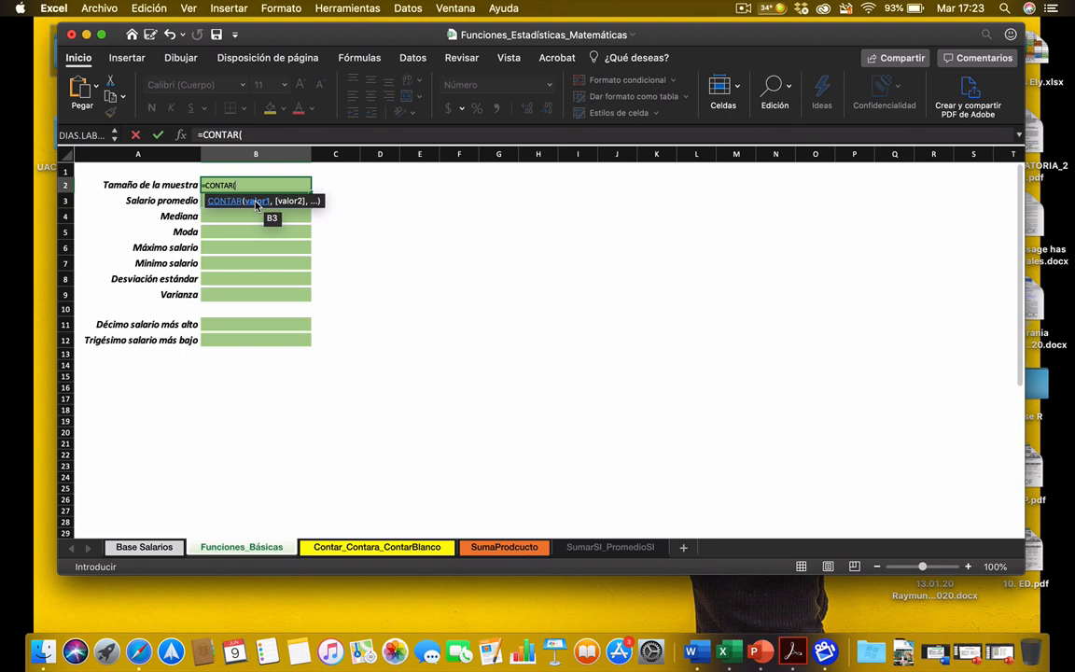
click(140, 549)
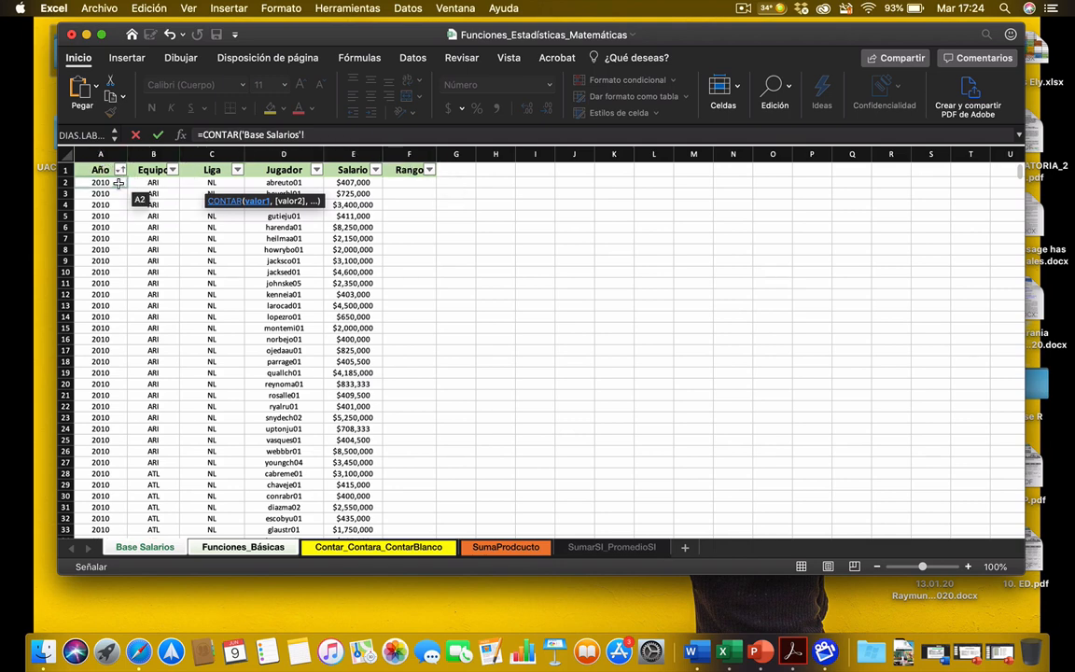
click(354, 152)
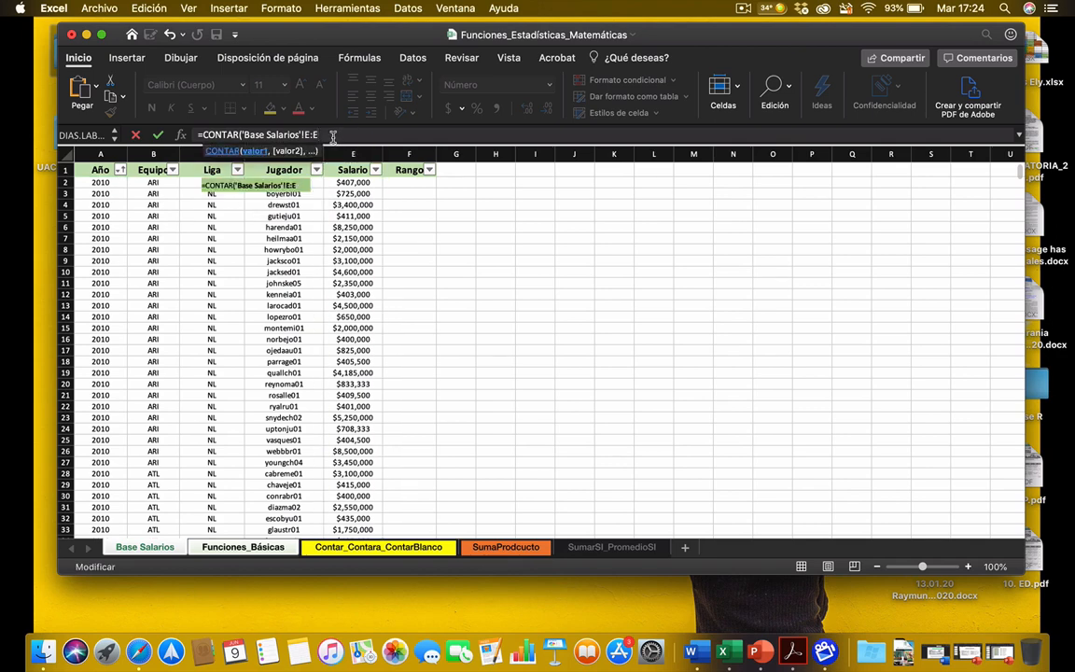
text())
key(Return)
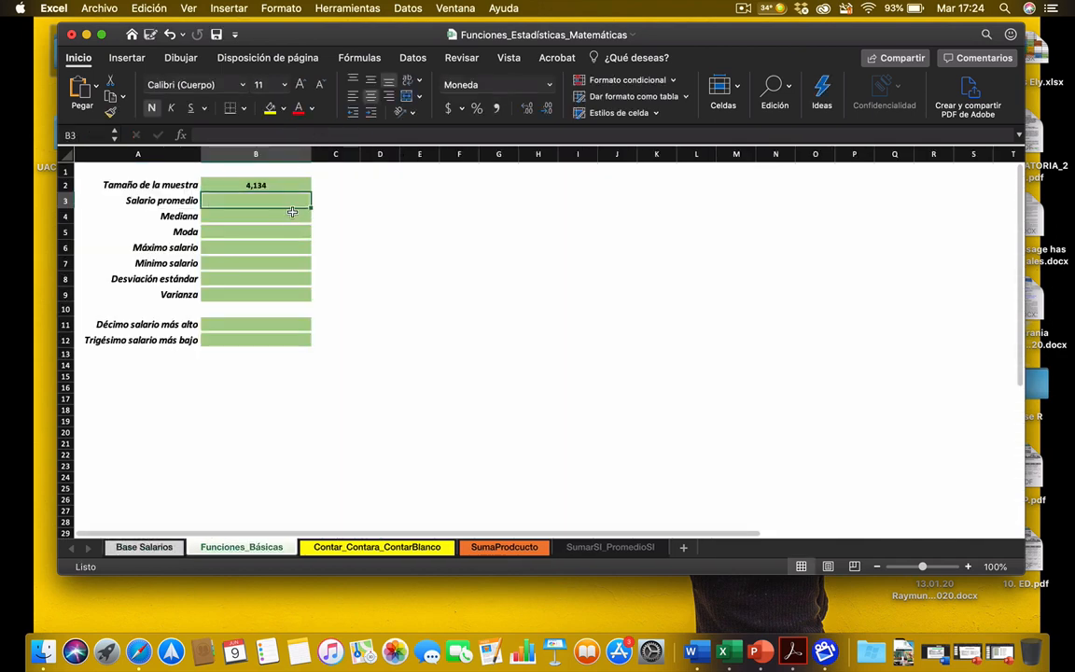
Step: Change the Tamaño de la muestra formula in B2 to =CONTAR('Base Salarios'!A:A), counting the Año column instead
click(268, 185)
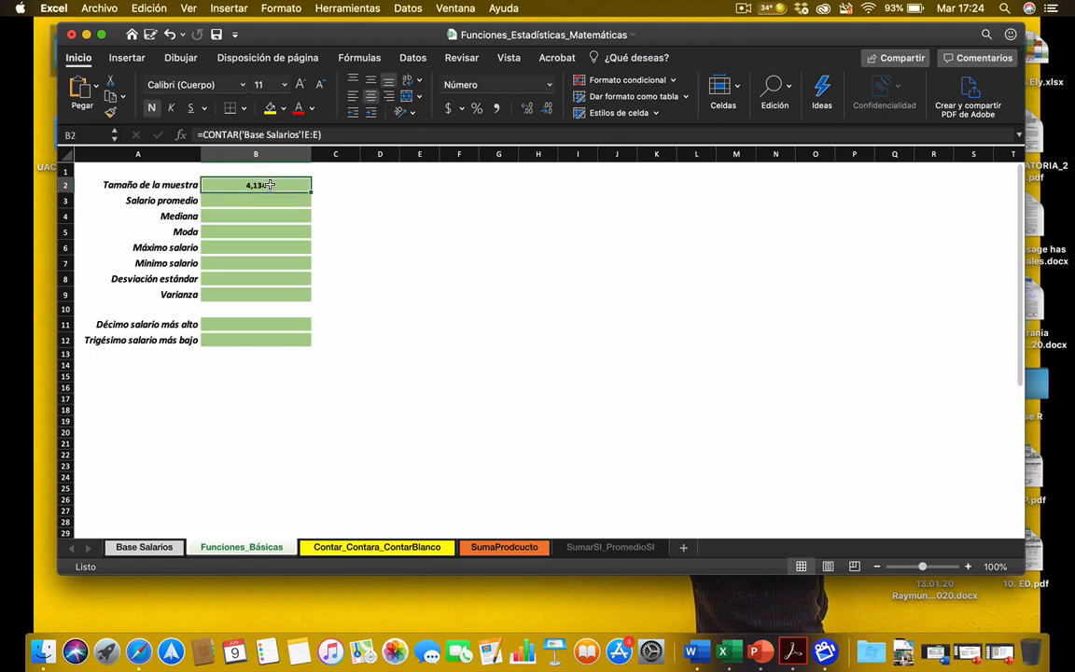
double_click(269, 185)
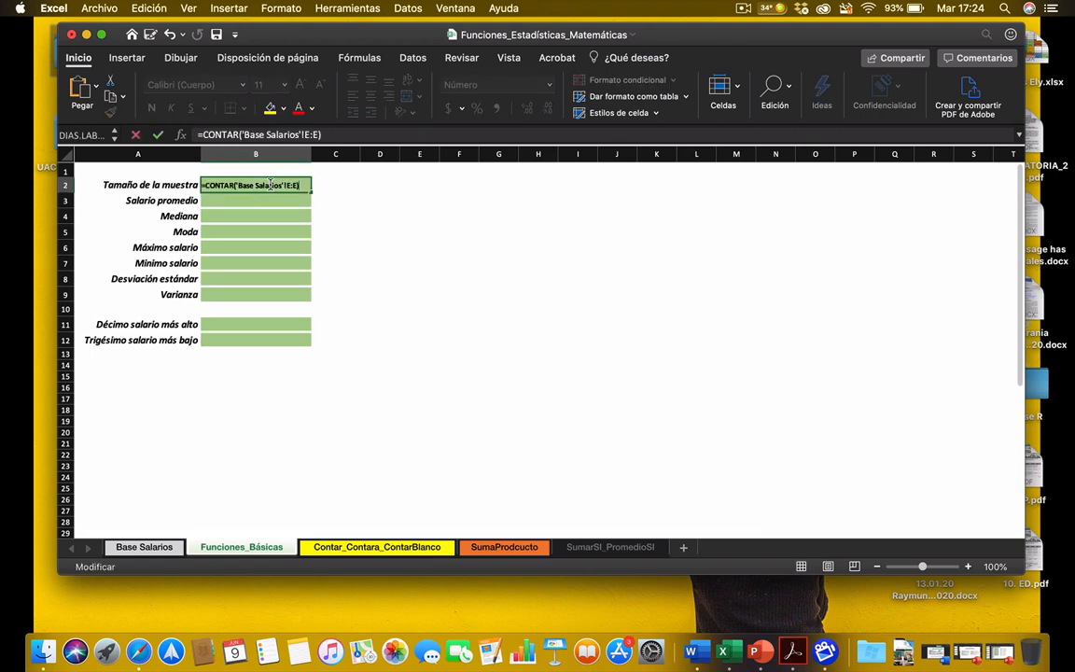
key(BackSpace)
key(BackSpace)
key(BackSpace)
key(BackSpace)
key(BackSpace)
key(BackSpace)
key(BackSpace)
key(BackSpace)
key(BackSpace)
key(BackSpace)
key(BackSpace)
key(BackSpace)
key(BackSpace)
key(BackSpace)
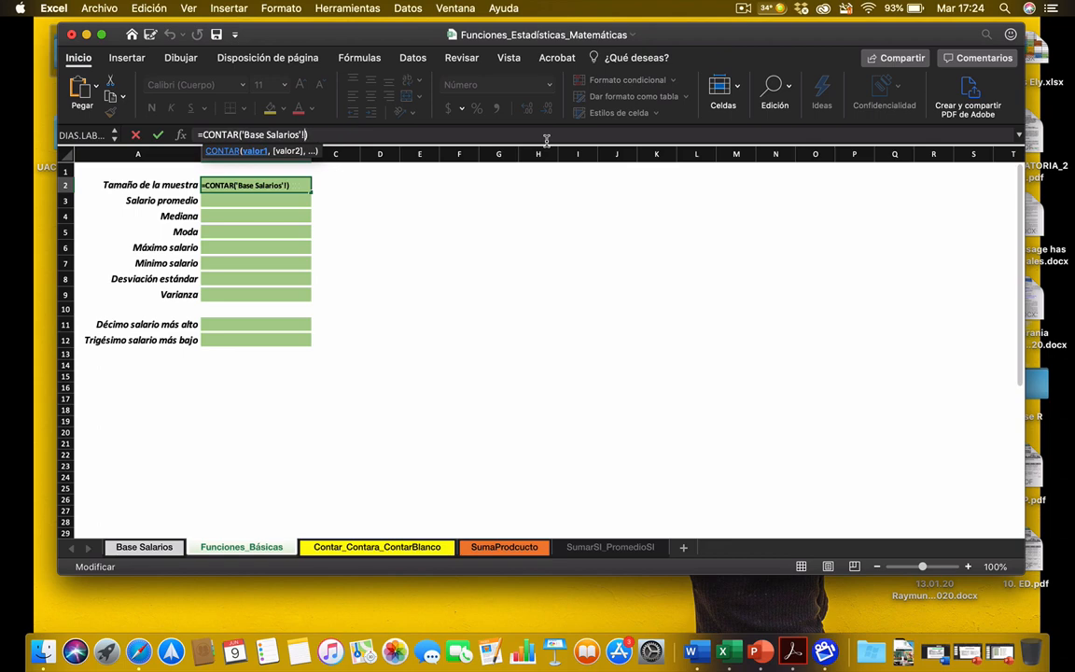
key(BackSpace)
key(BackSpace)
key(BackSpace)
key(BackSpace)
key(BackSpace)
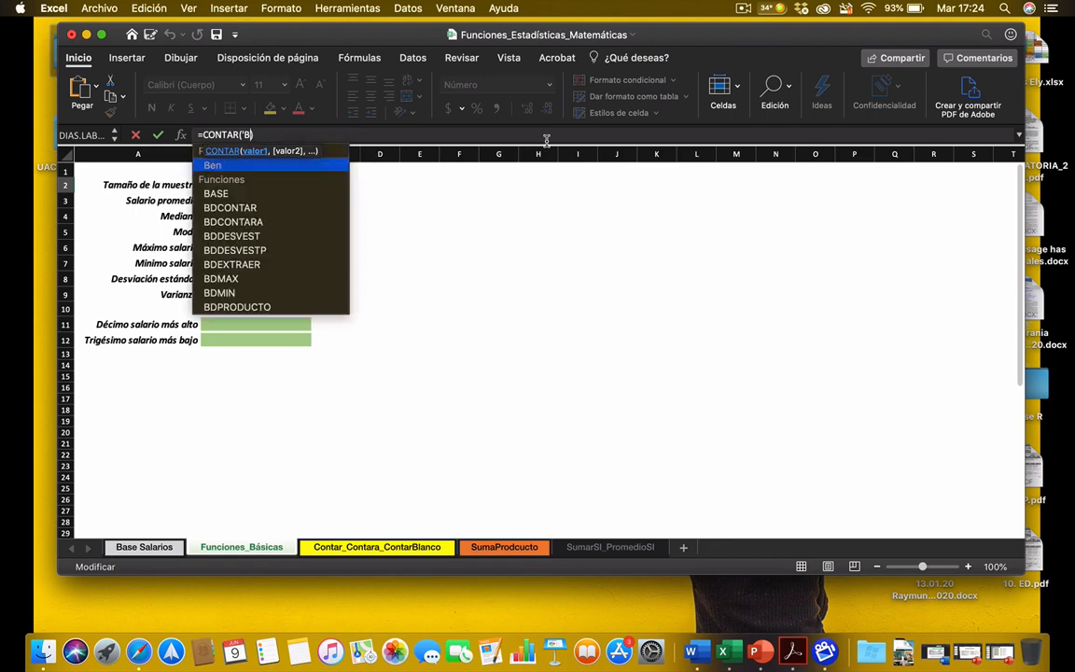
click(142, 546)
click(99, 154)
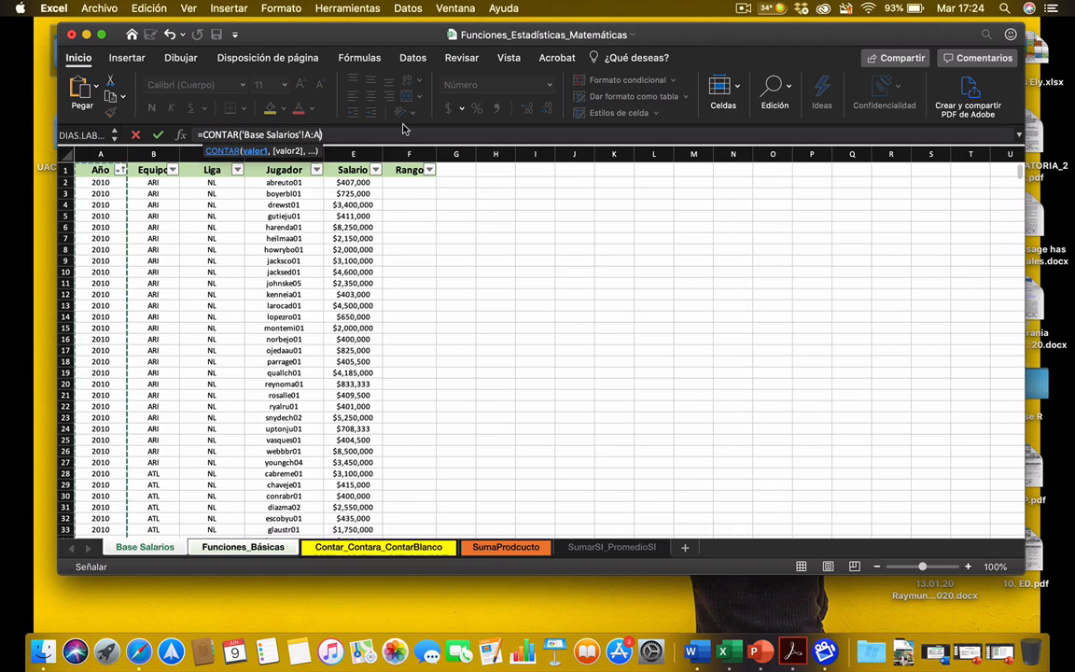
key(Return)
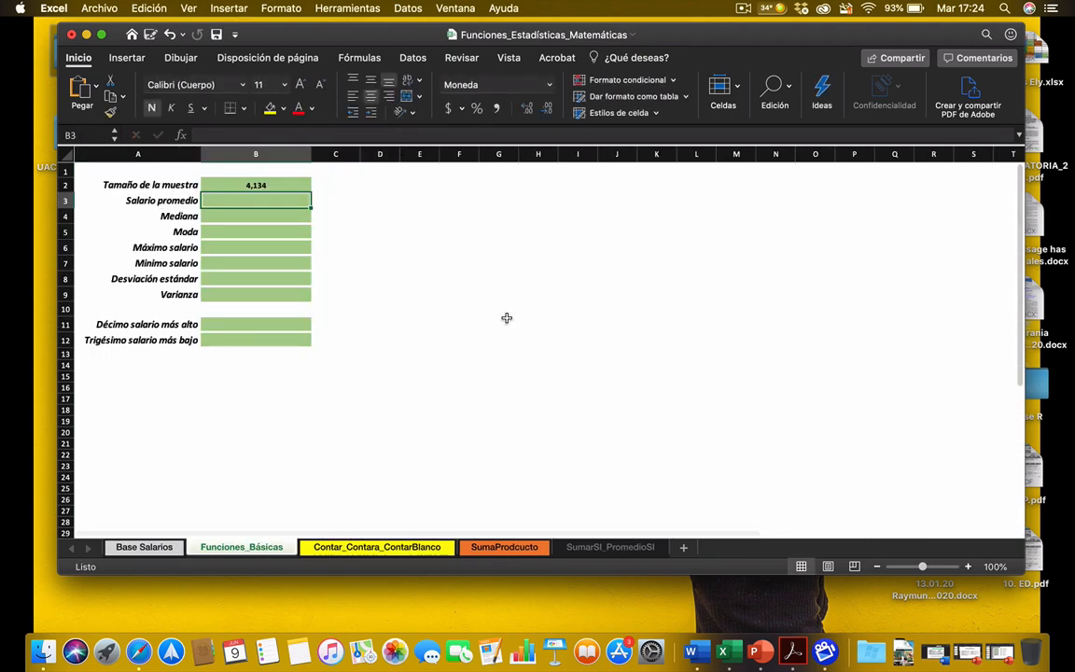
Step: Set the Tamaño de la muestra formula in B2 back to the Salario column, as =CONTAR('Base Salarios'!E:E)
click(145, 548)
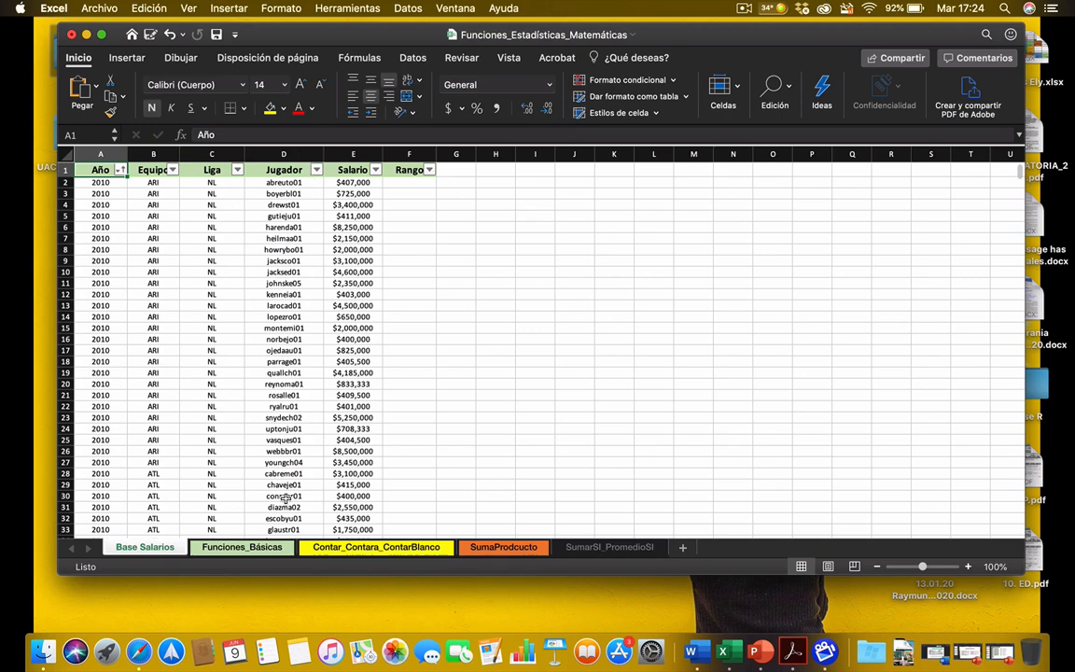
click(243, 548)
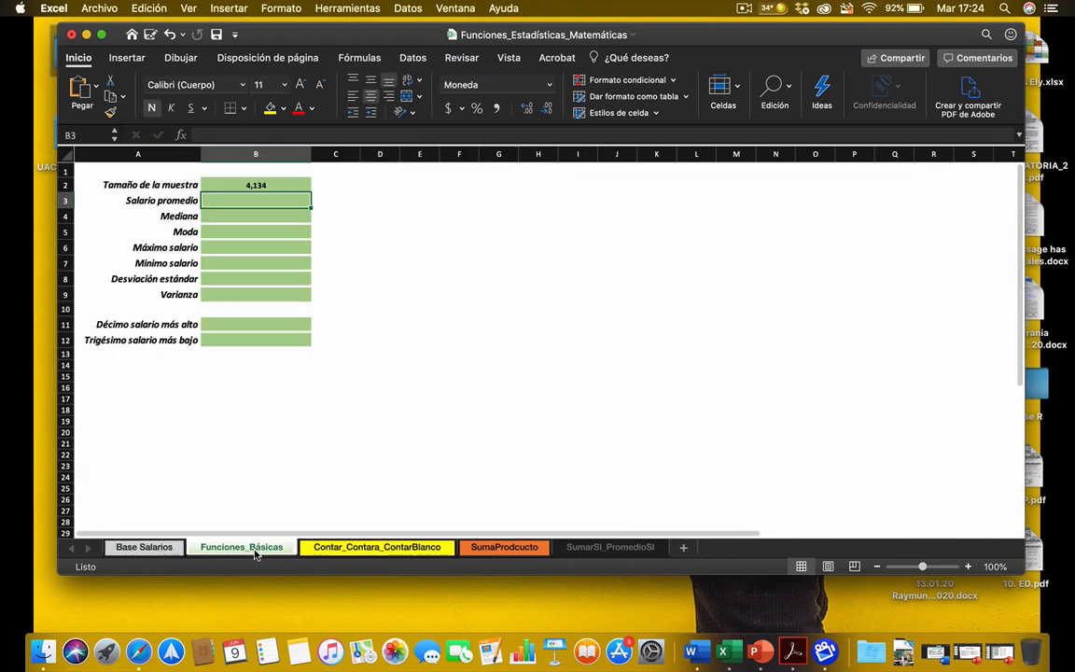
click(250, 184)
click(398, 135)
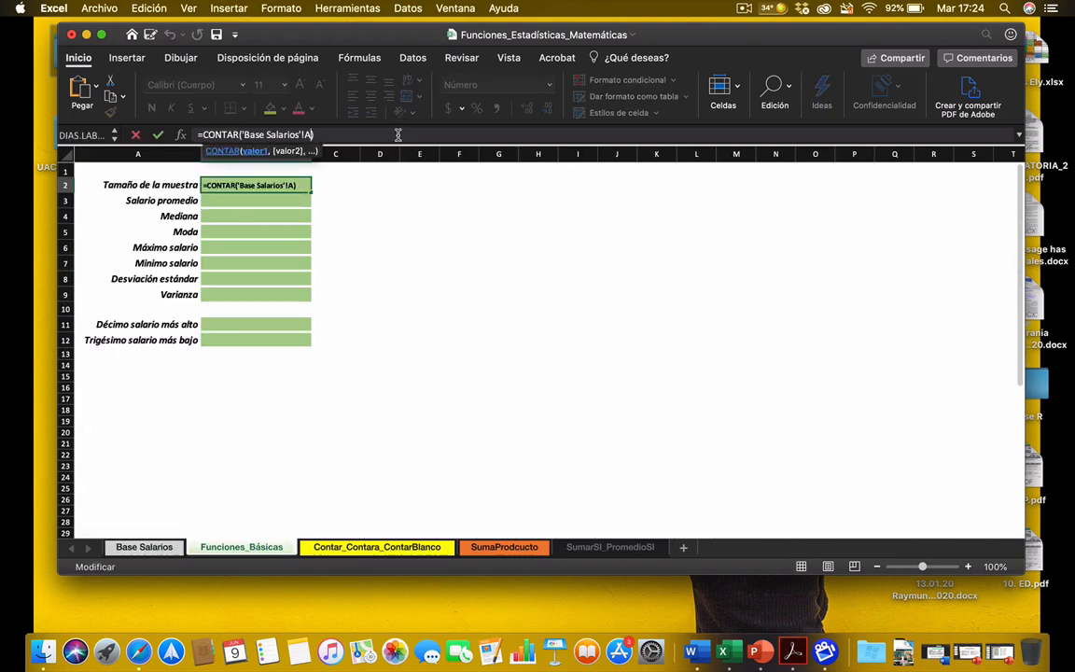
key(BackSpace)
key(BackSpace)
key(BackSpace)
key(BackSpace)
key(BackSpace)
key(BackSpace)
key(BackSpace)
key(BackSpace)
key(BackSpace)
key(BackSpace)
key(BackSpace)
key(BackSpace)
key(BackSpace)
key(BackSpace)
key(BackSpace)
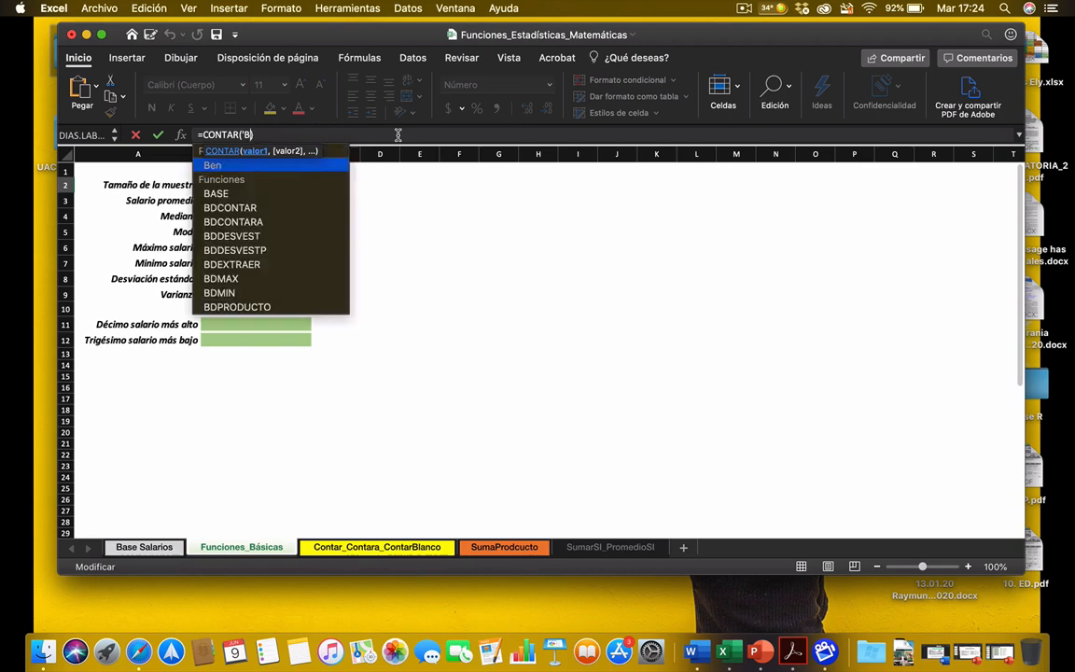
key(BackSpace)
key(BackSpace)
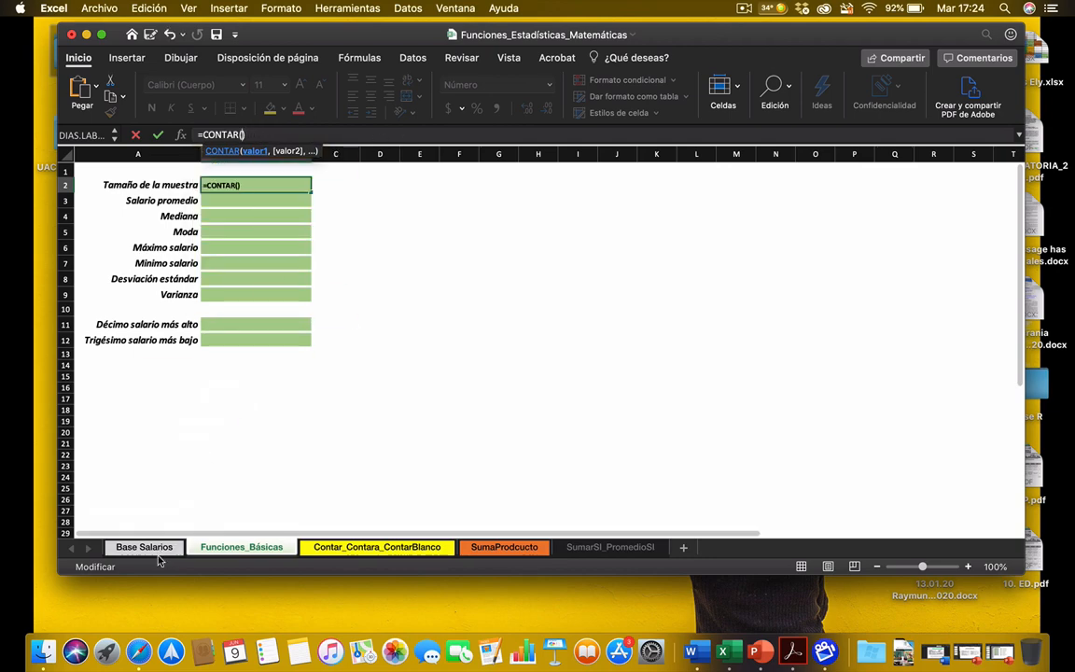
click(149, 548)
click(352, 154)
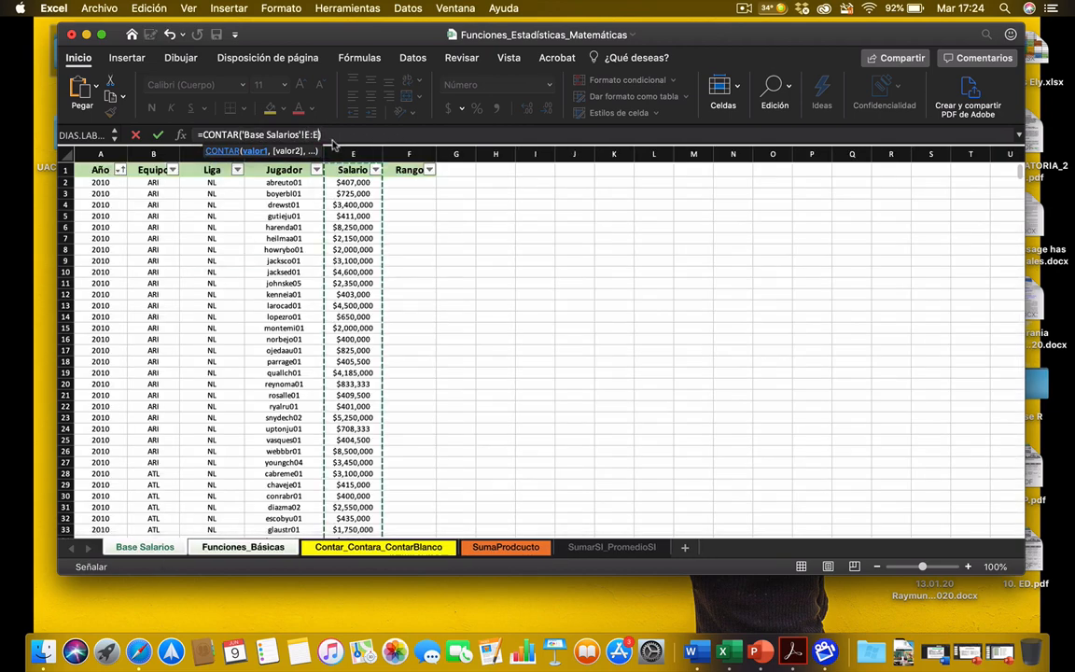
click(332, 137)
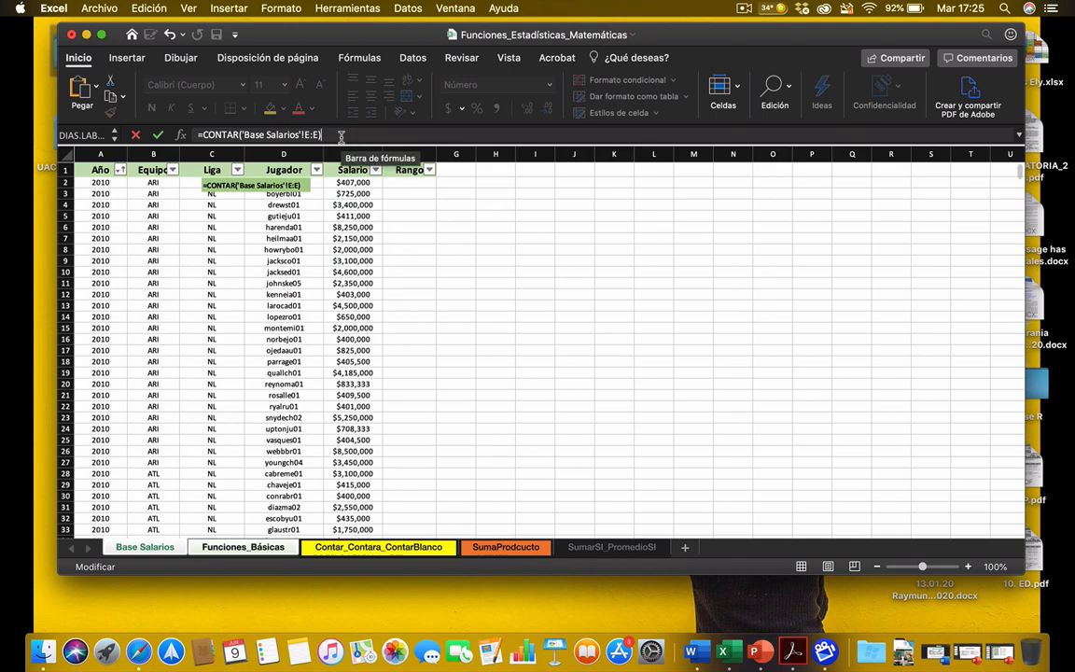
key(Return)
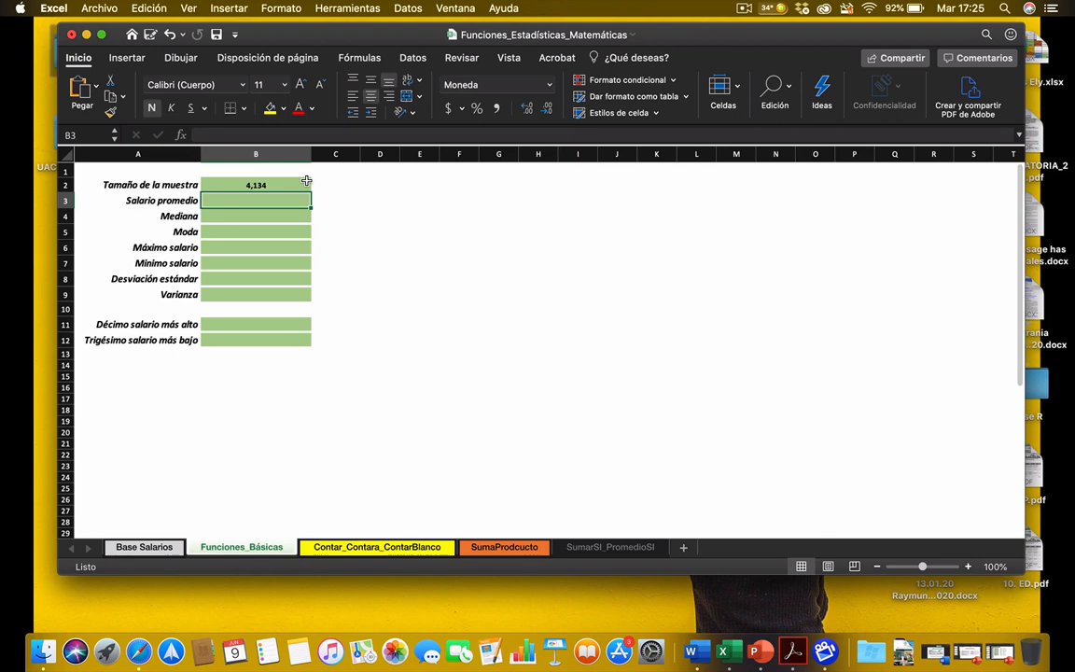
Step: Enter =PROMEDIO('Base Salarios'!E:E) in cell B3 for Salario promedio, averaging the whole Salario column
text(=)
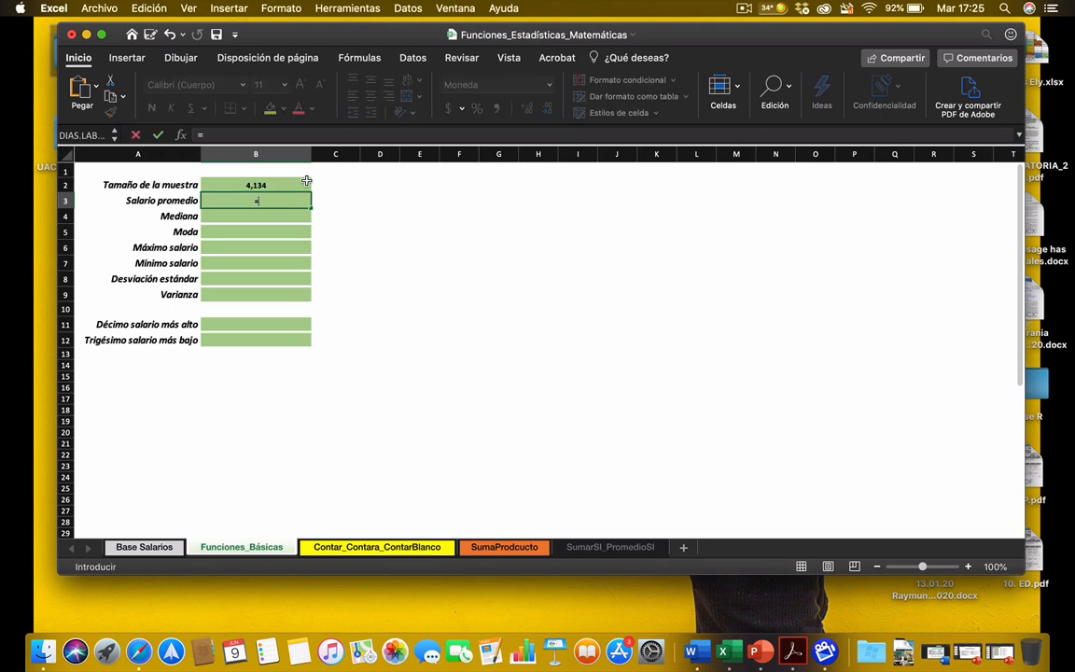
text(prome)
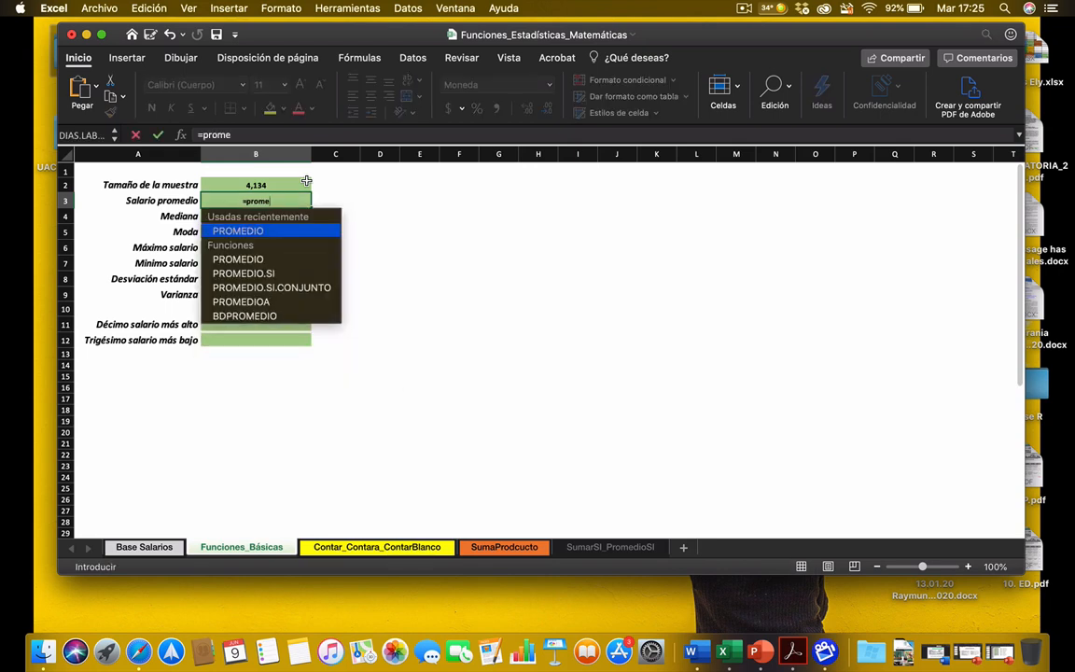
text(dio()
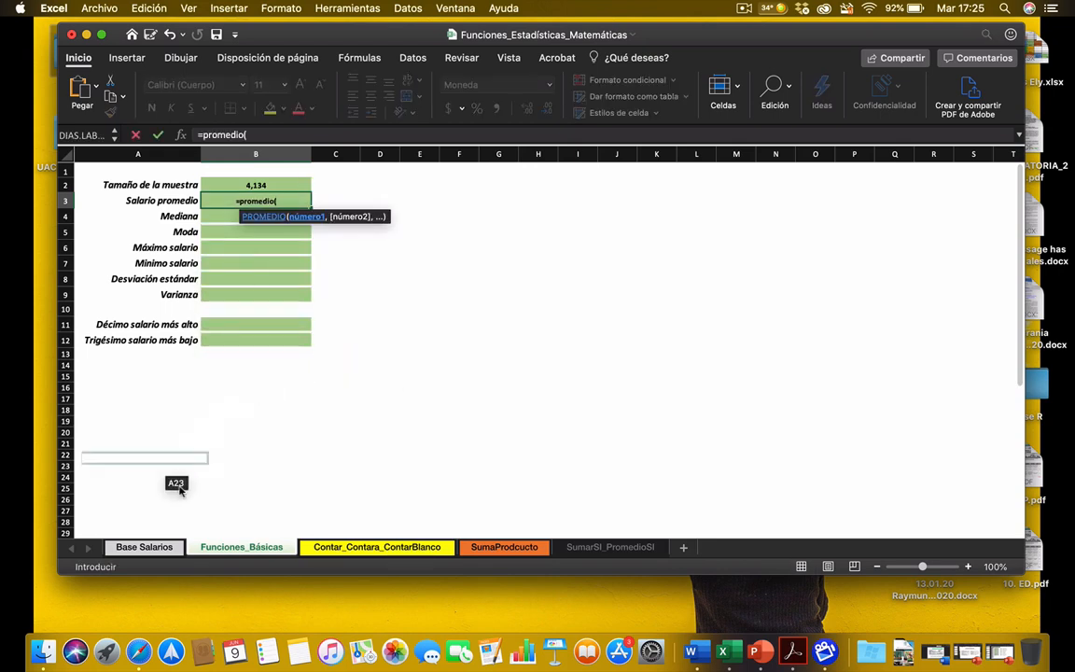
click(166, 549)
click(353, 153)
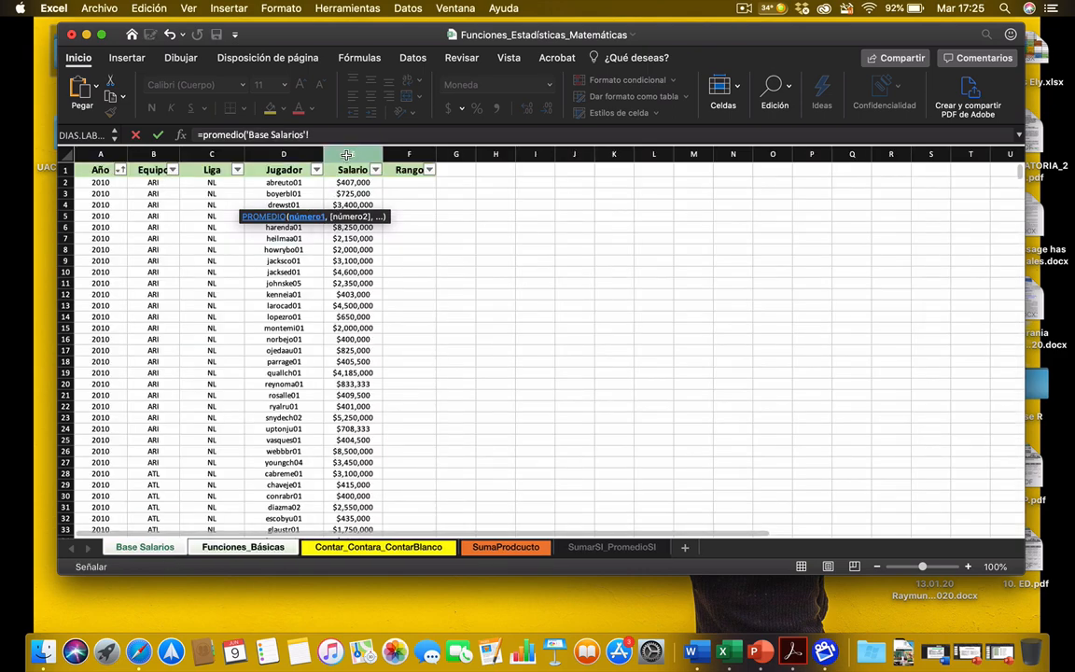
text())
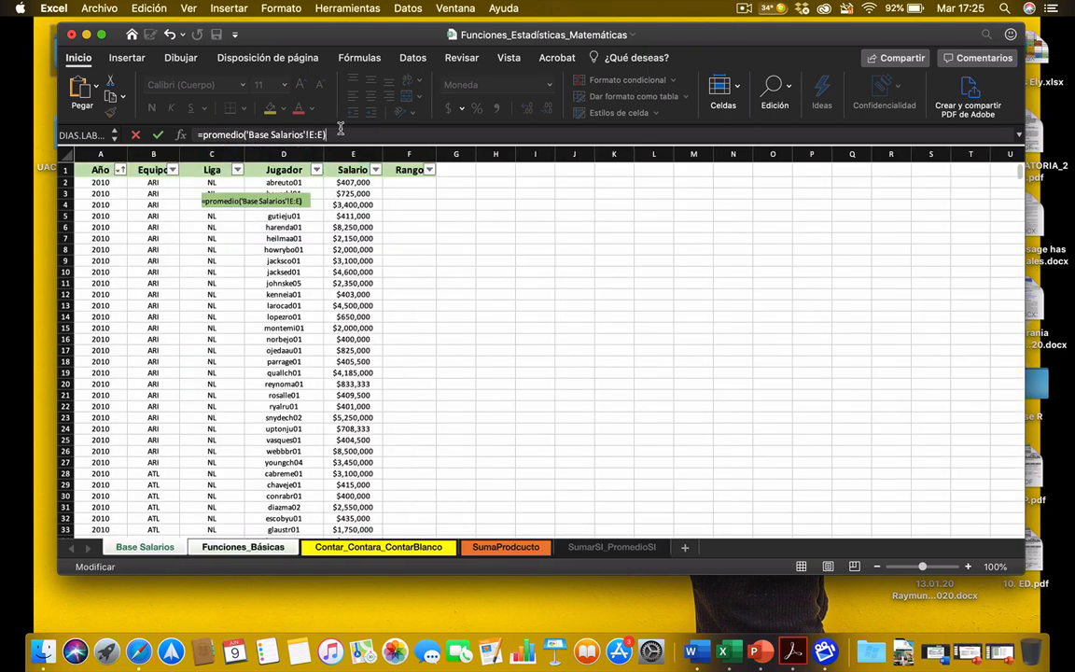
key(Return)
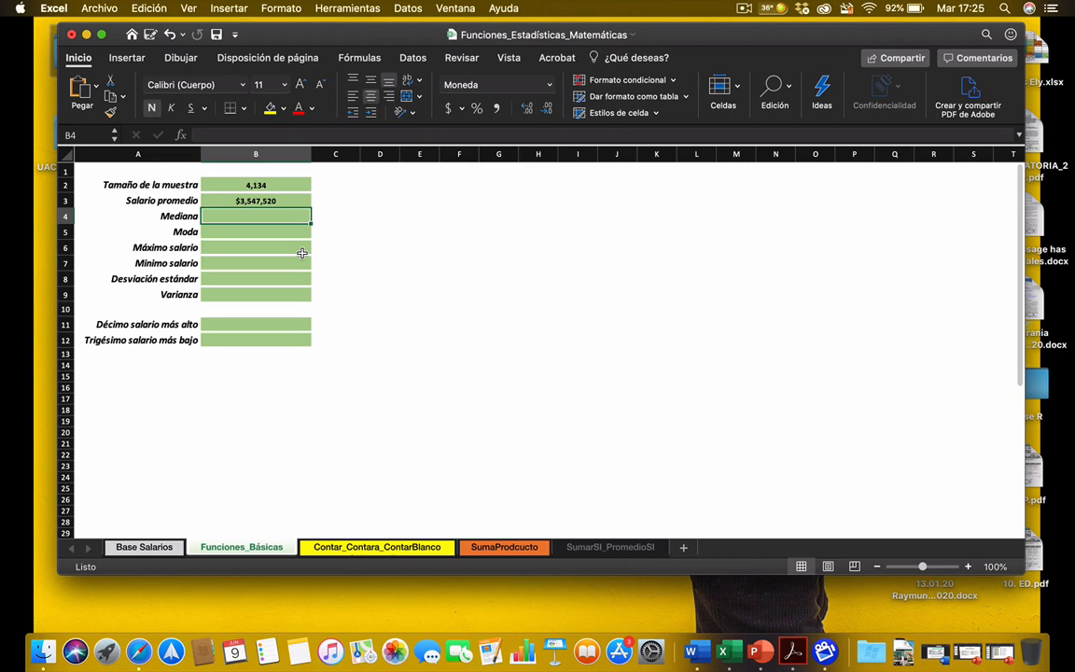
Step: Enter =MEDIANA('Base Salarios'!E:E) in cell B4 to calculate the median of the whole Salario column
text(=)
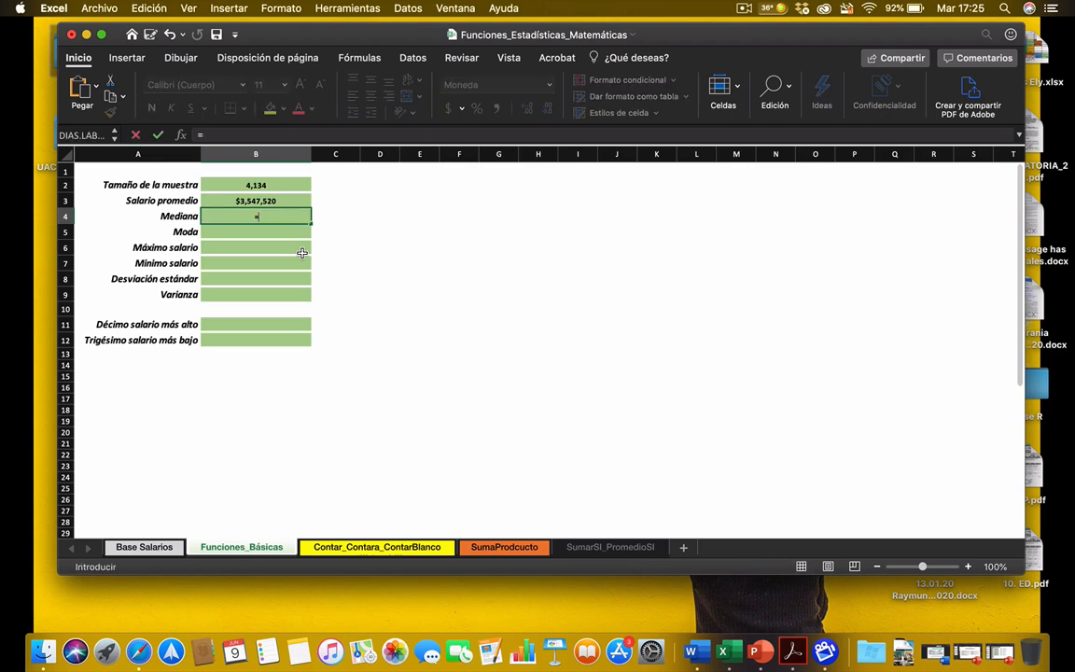
text(mediana)
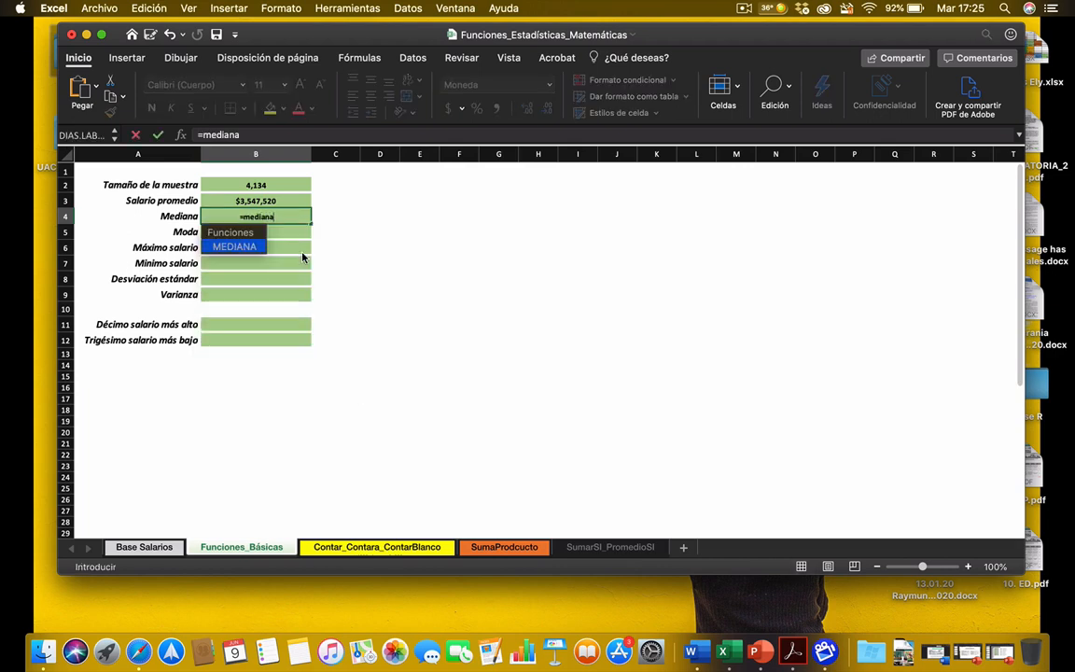
double_click(236, 245)
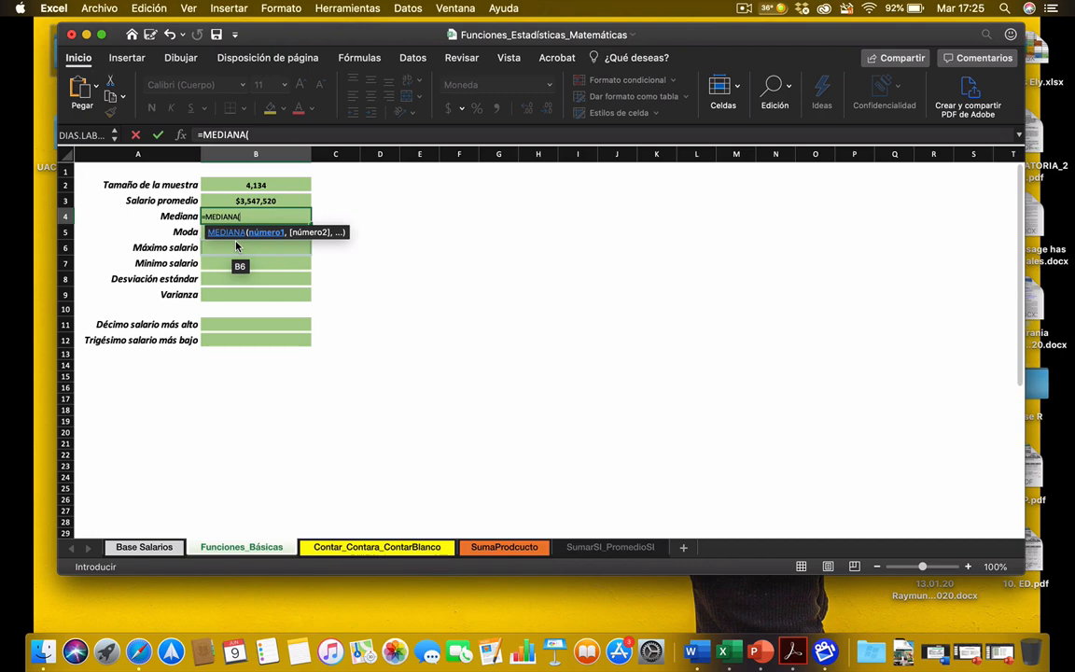
click(144, 547)
click(345, 154)
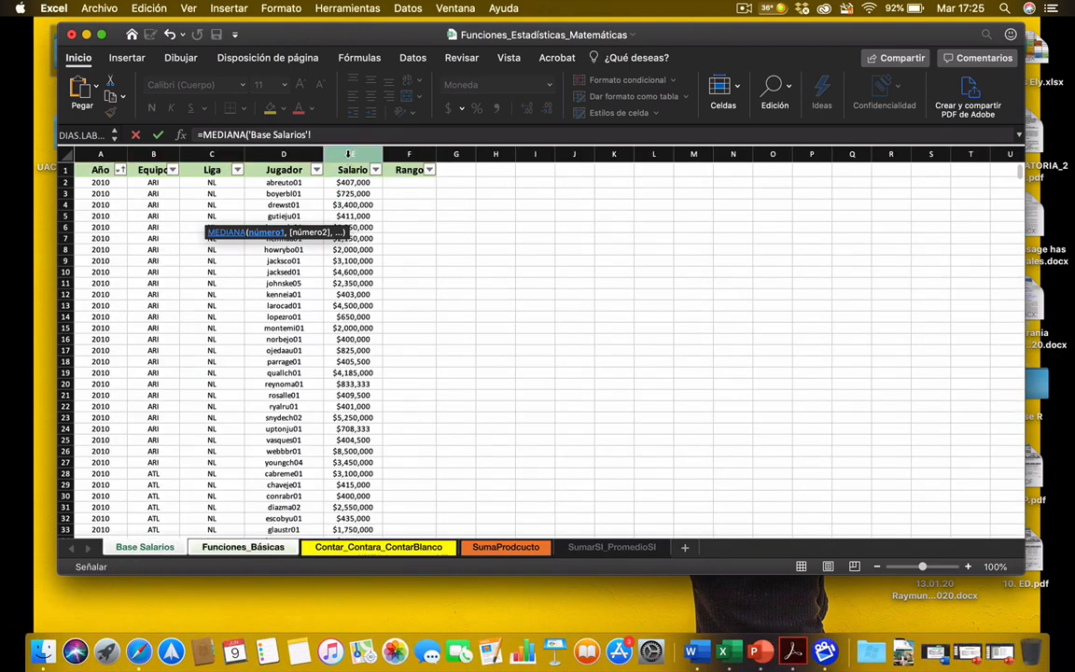
click(334, 135)
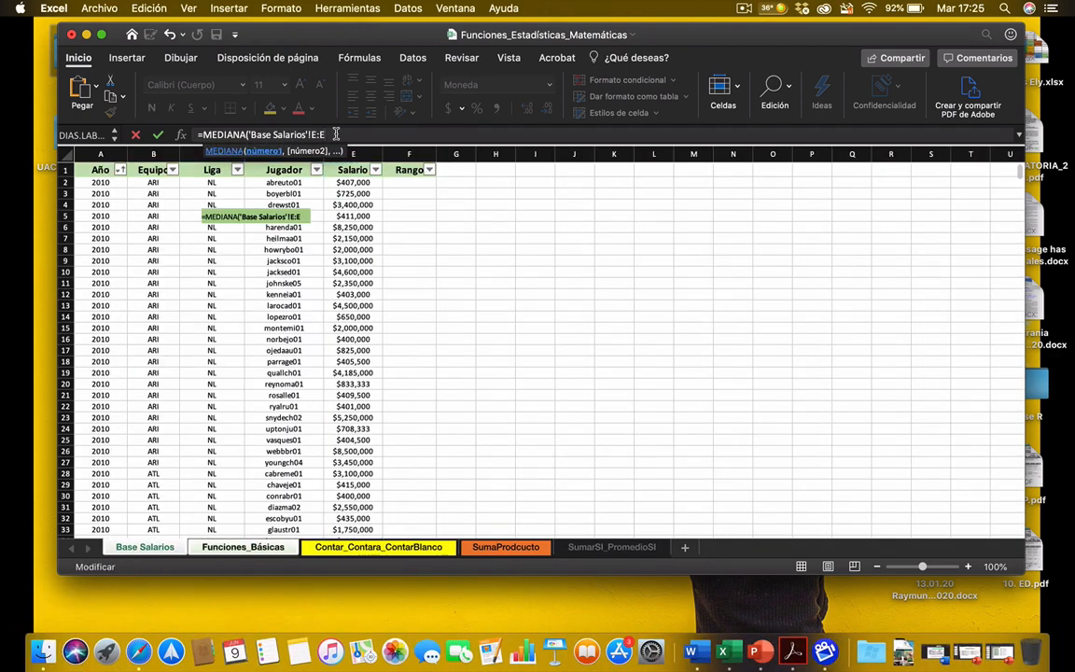
text())
key(Return)
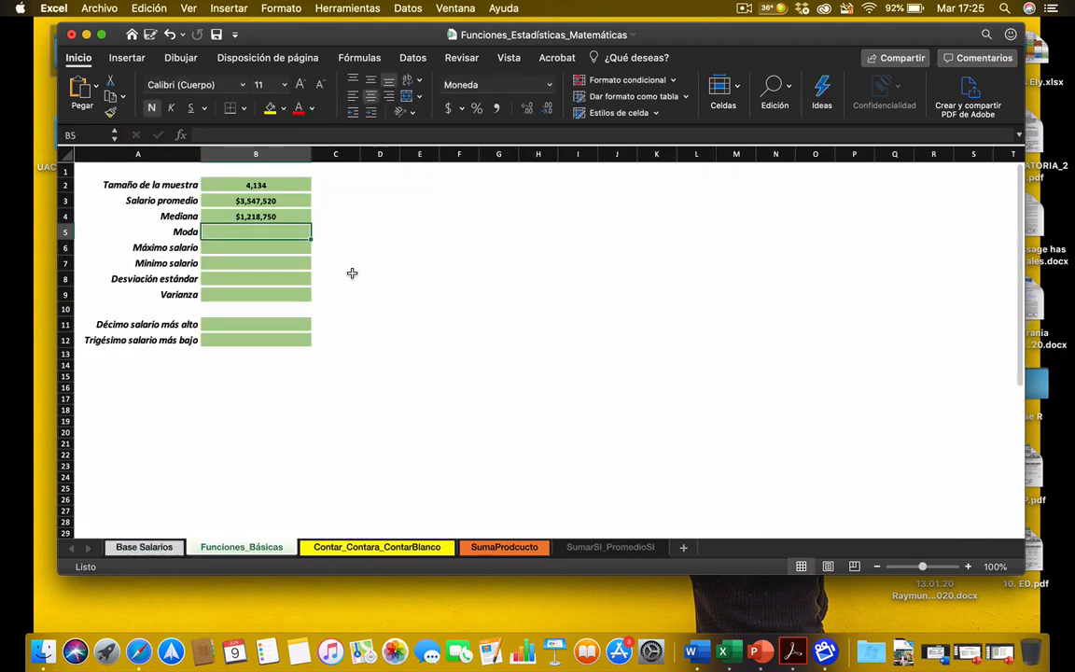
Step: Enter =MODA('Base Salarios'!E:E) in cell B5 to calculate the mode of the whole Salario column
text(=moda)
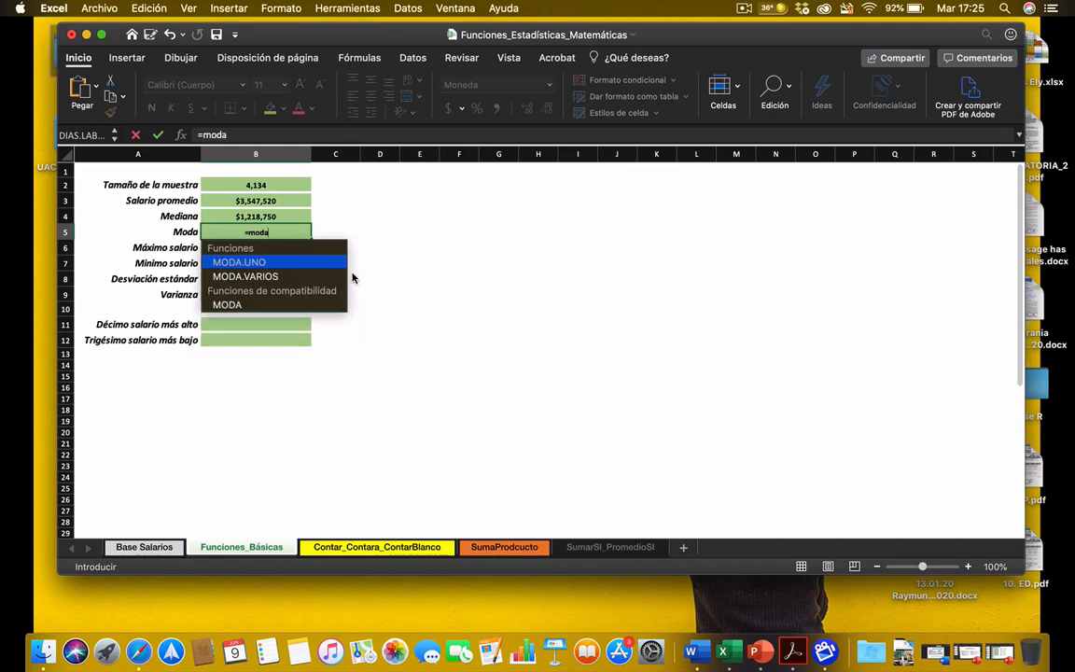
text(()
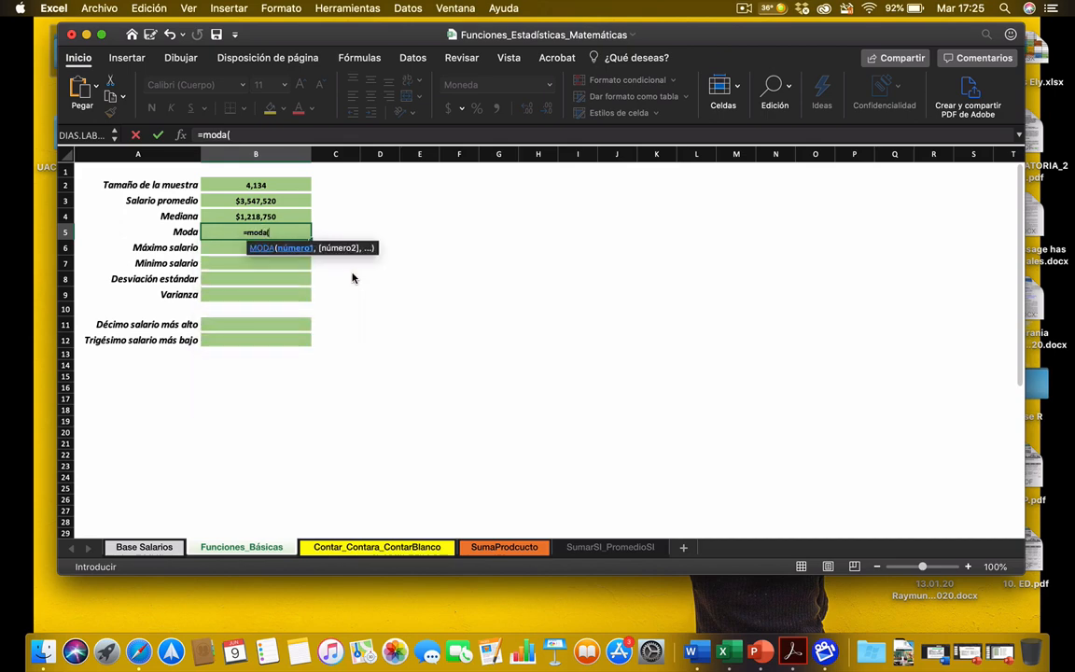
click(128, 541)
click(353, 154)
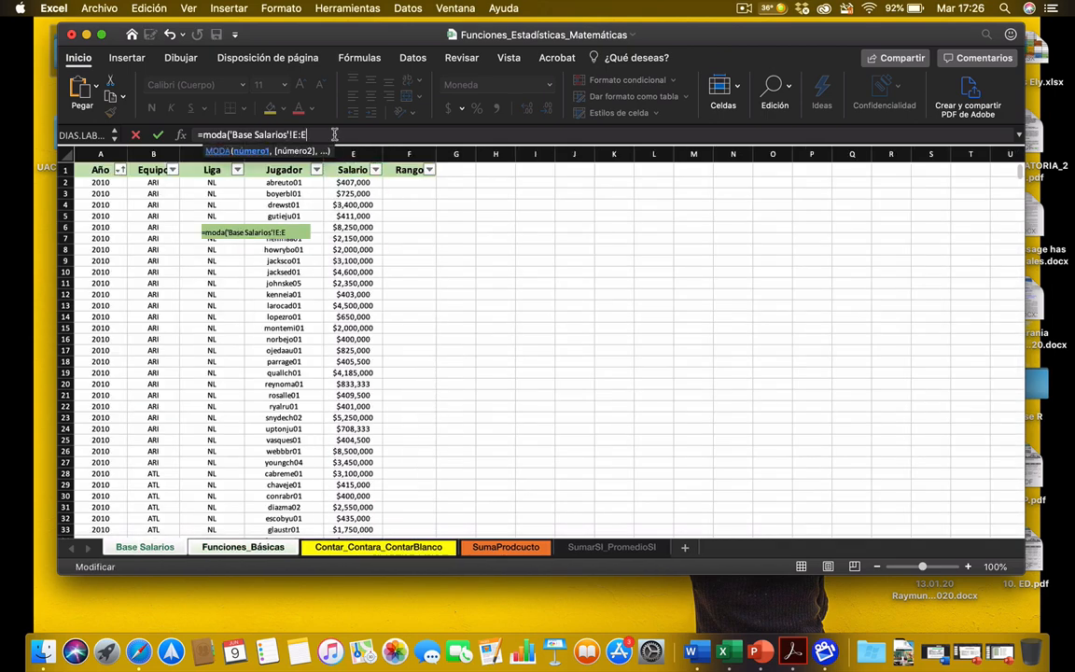
text())
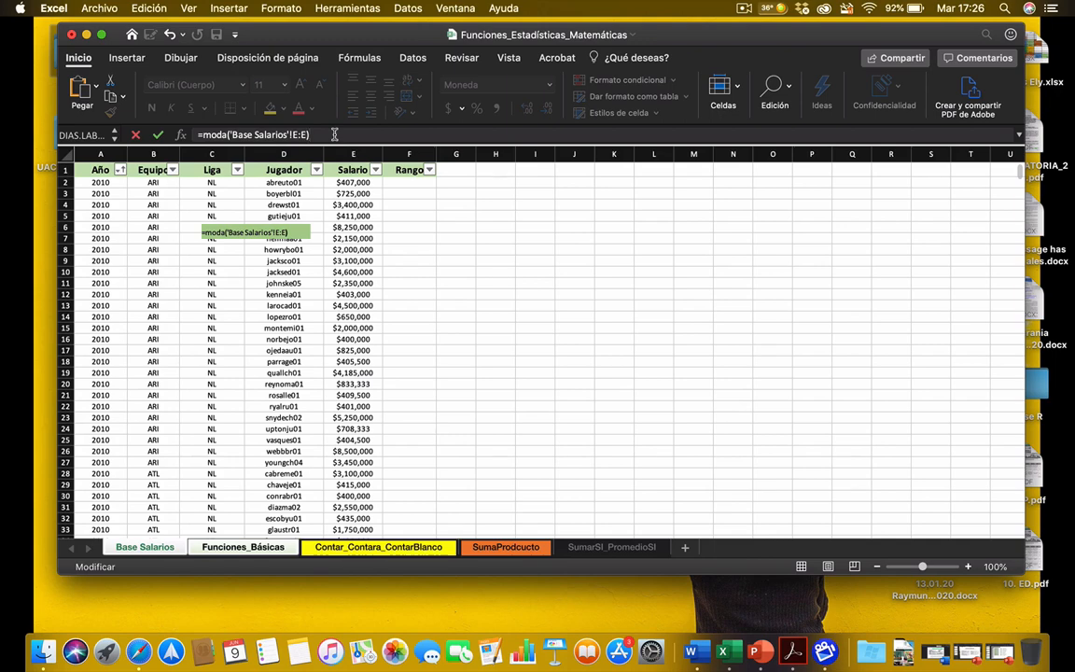
key(Return)
key(Down)
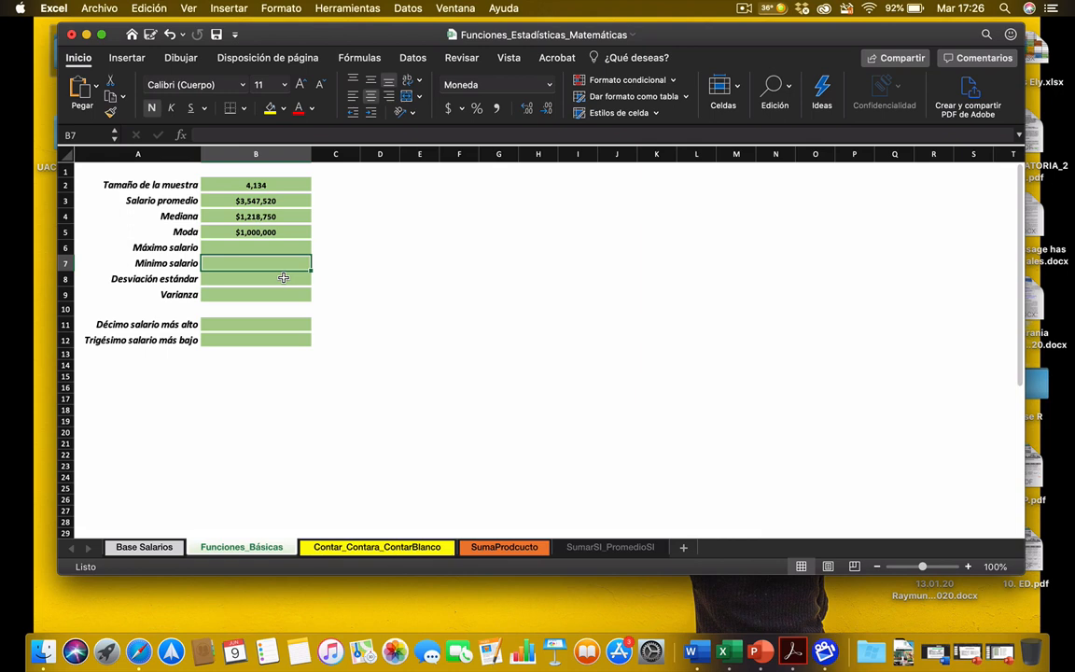
Step: Enter =MAX('Base Salarios'!E:E) in cell B6 for Máximo salario, covering the whole Salario column
click(228, 244)
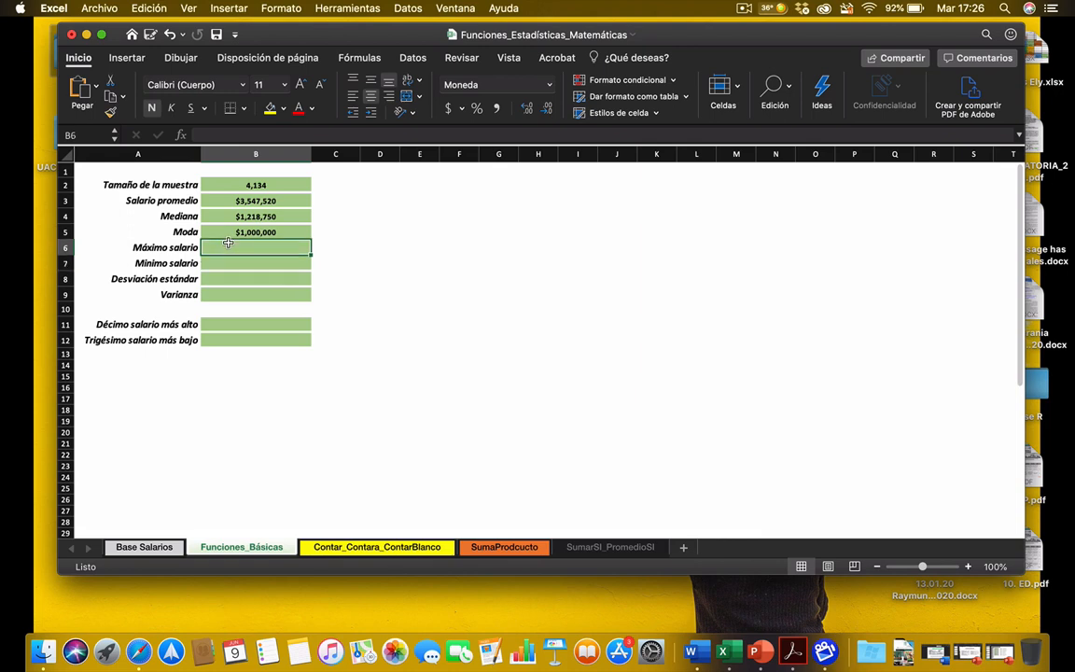
text(=max)
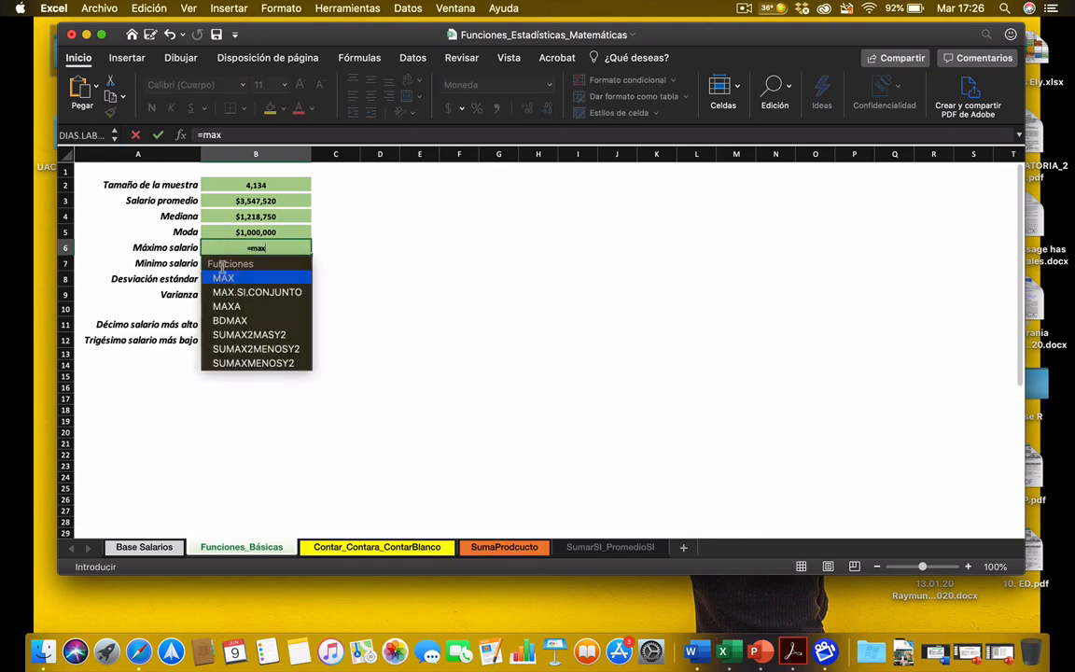
double_click(224, 278)
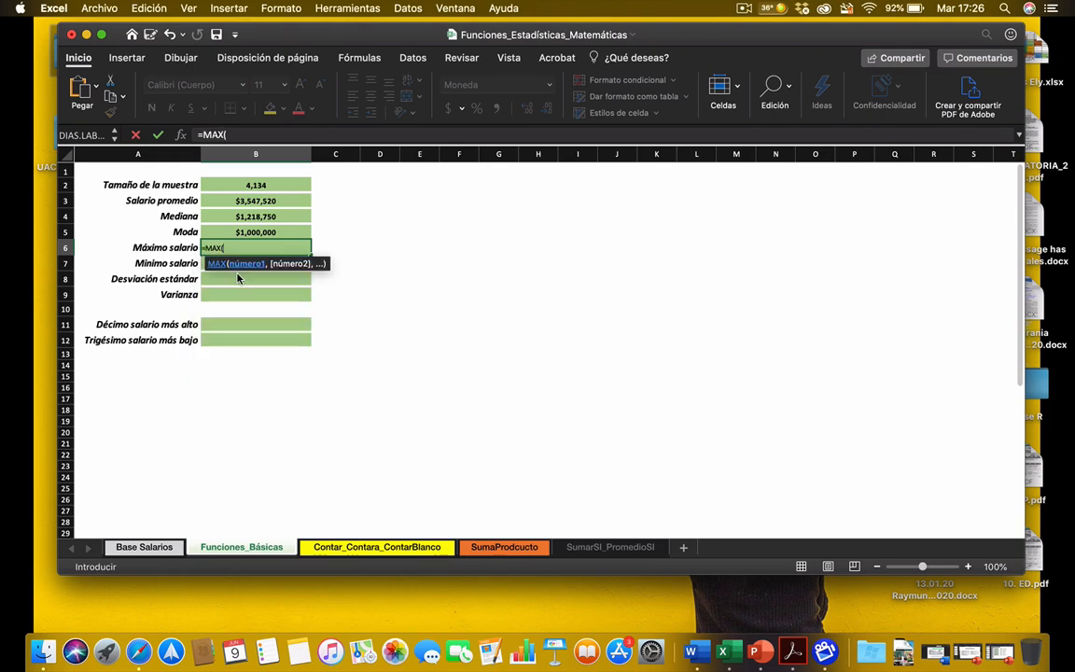
click(135, 548)
click(352, 154)
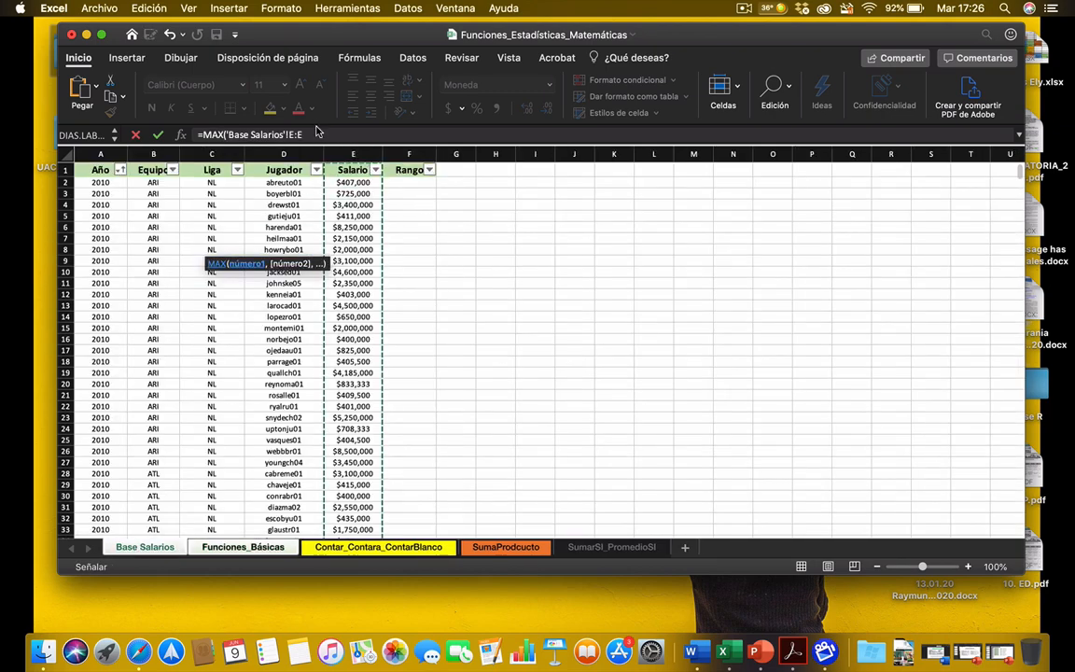
text())
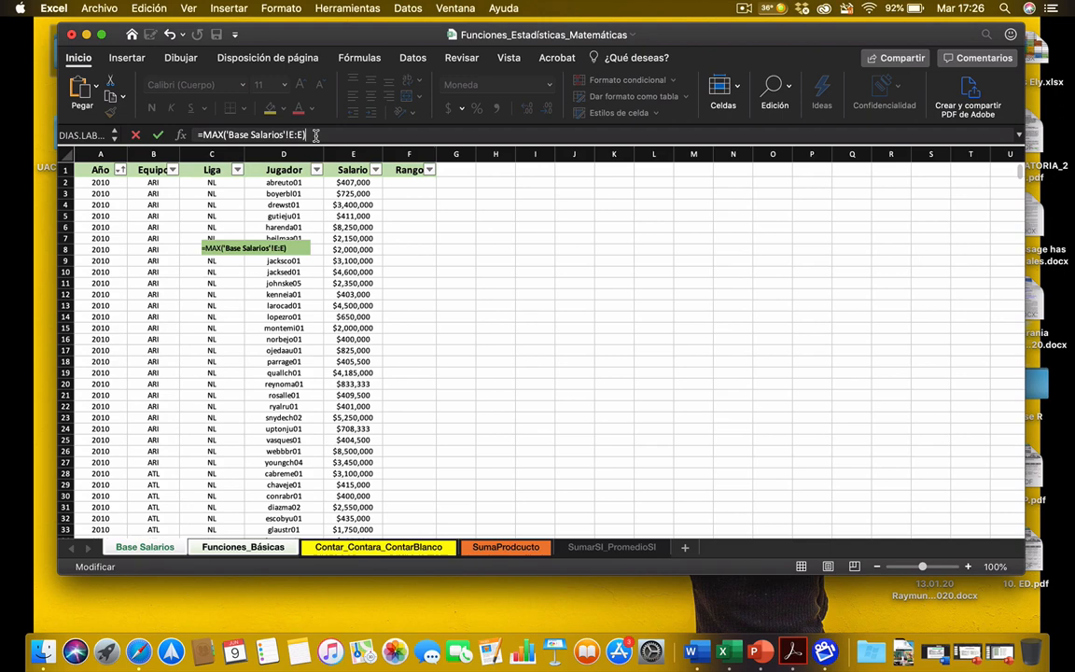
key(Return)
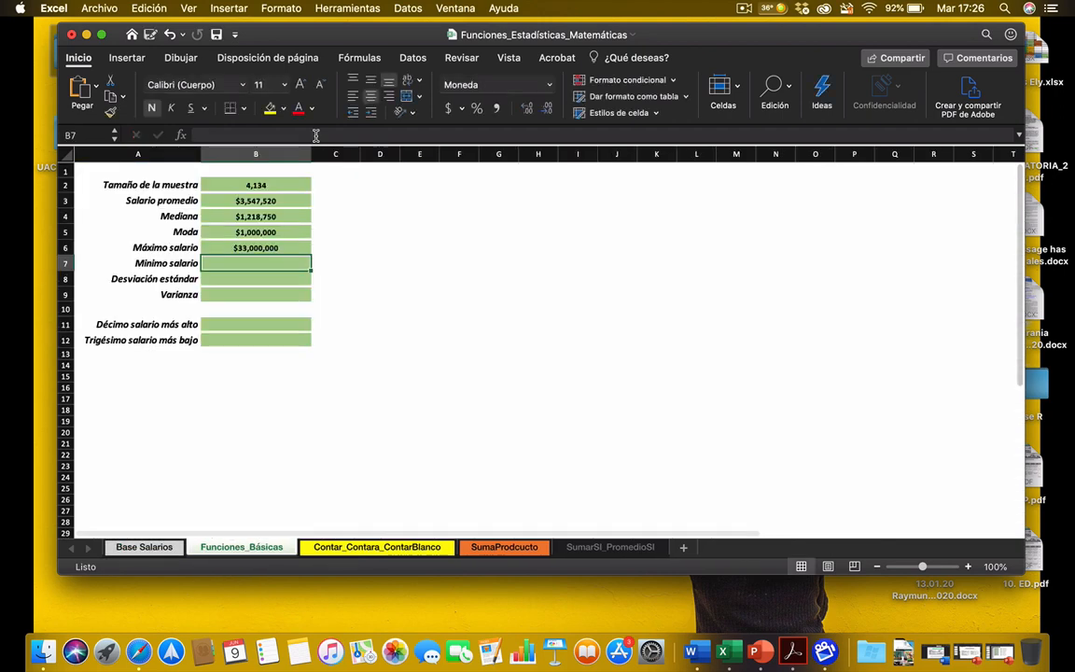
Step: Enter =MIN('Base Salarios'!E:E) in cell B7 to calculate the Mínimo salario from the whole Salario column
text(=min)
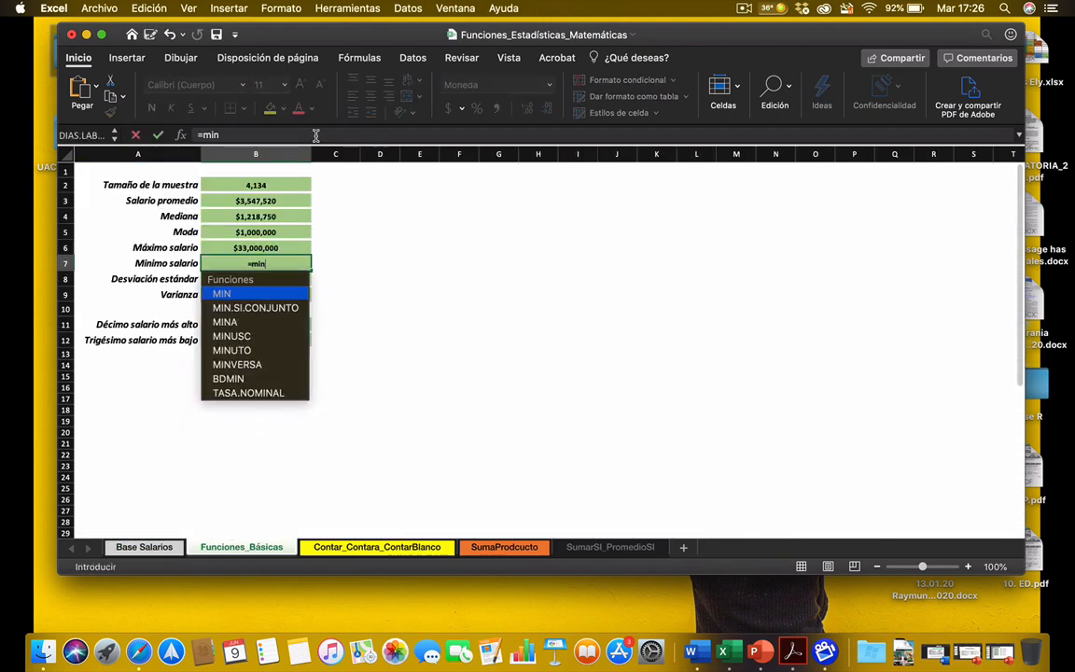
click(231, 298)
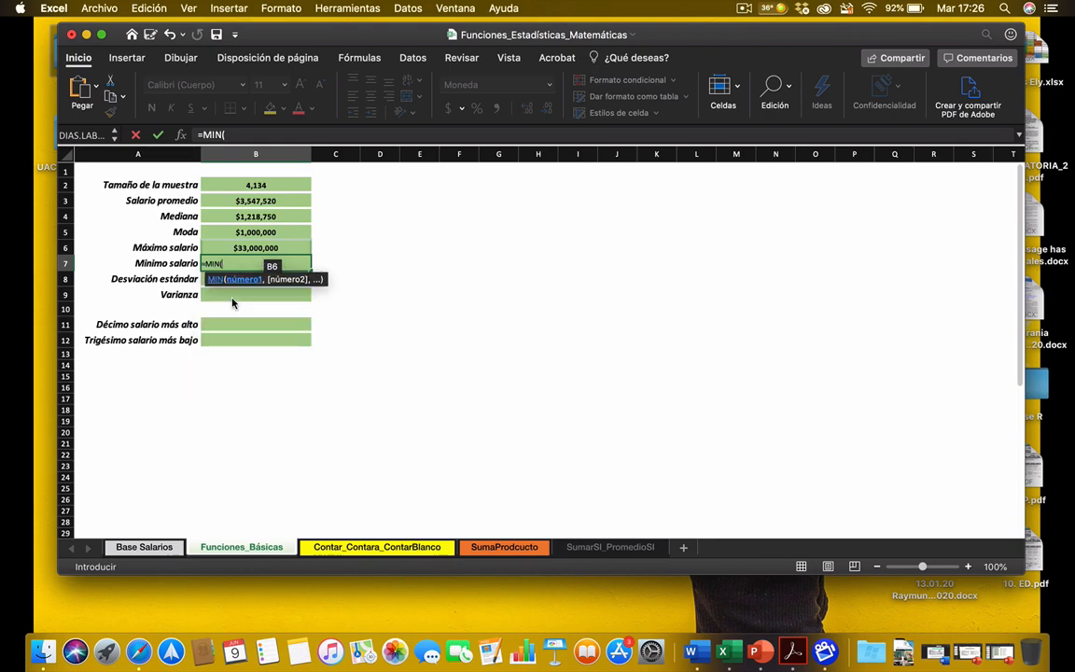
click(147, 548)
click(366, 156)
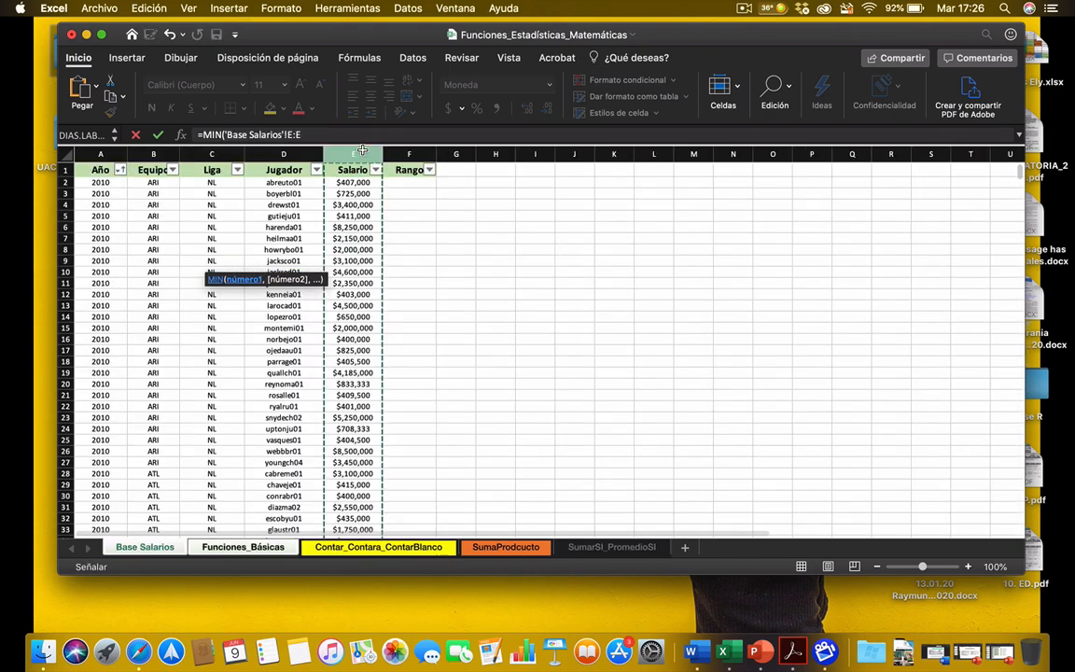
text())
key(Return)
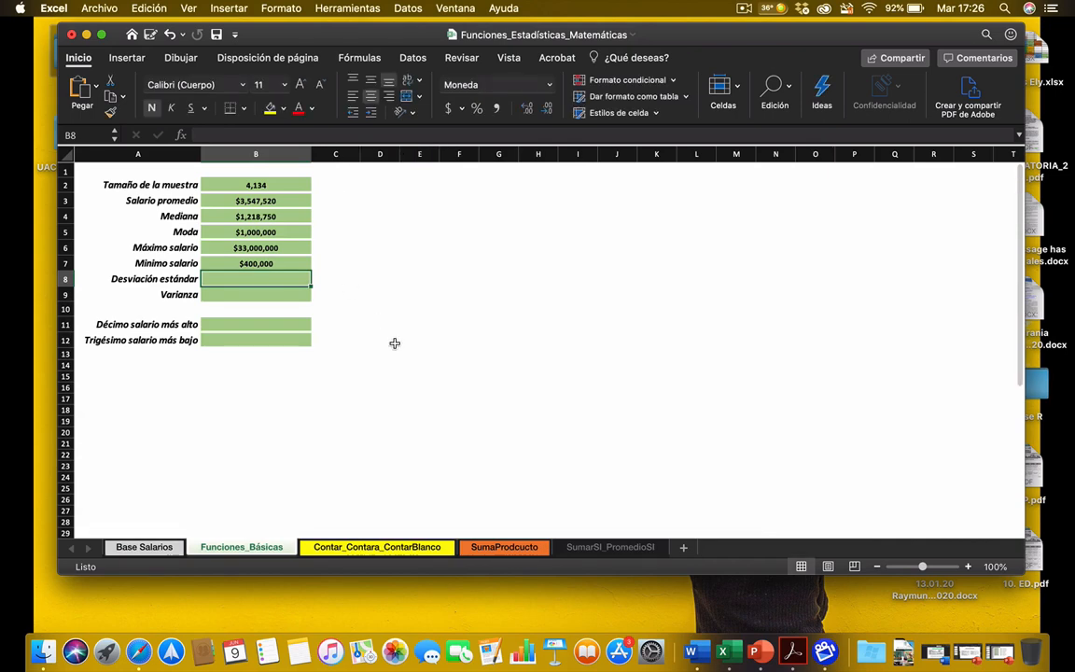
Step: Enter =DESVESTA('Base Salarios'!E:E) in cell B8 to calculate the standard deviation of the whole Salario column
text(=des)
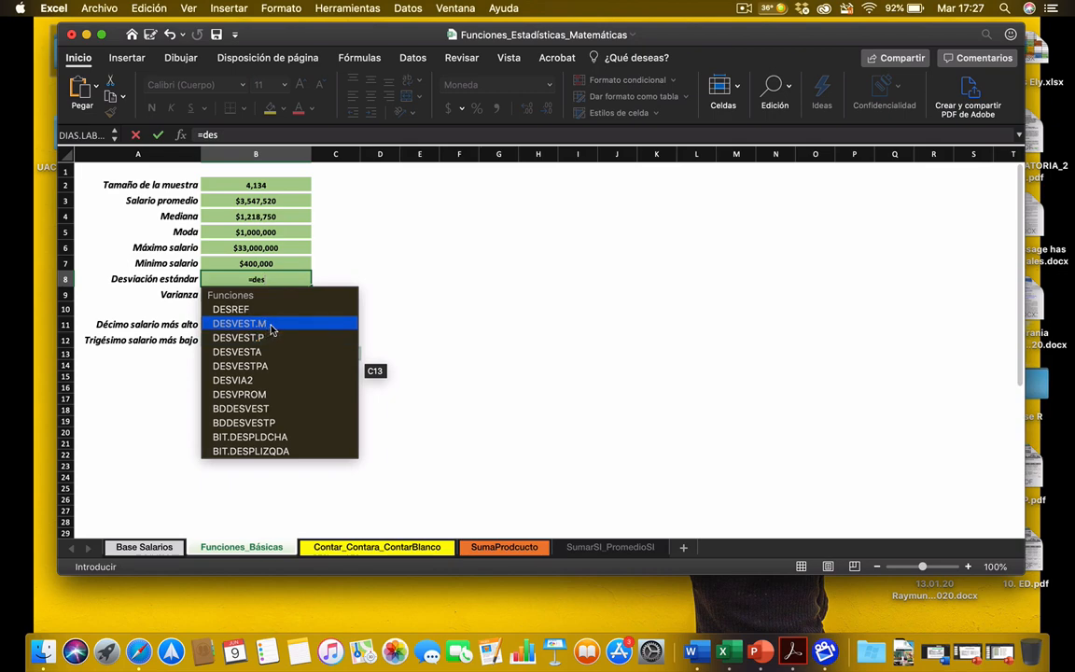
double_click(241, 353)
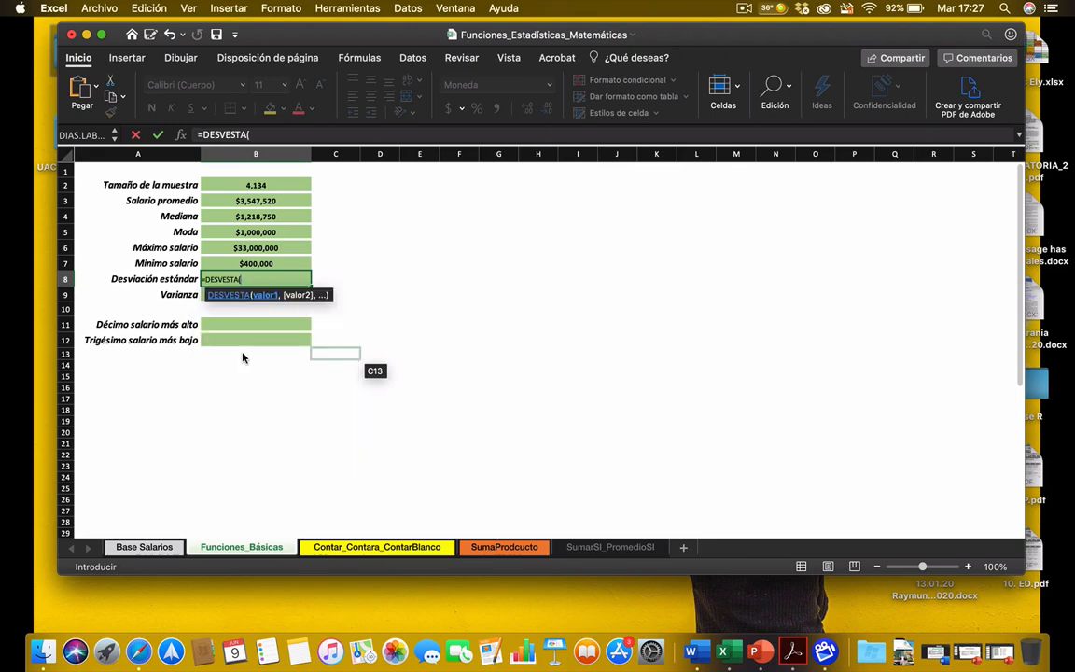
click(147, 550)
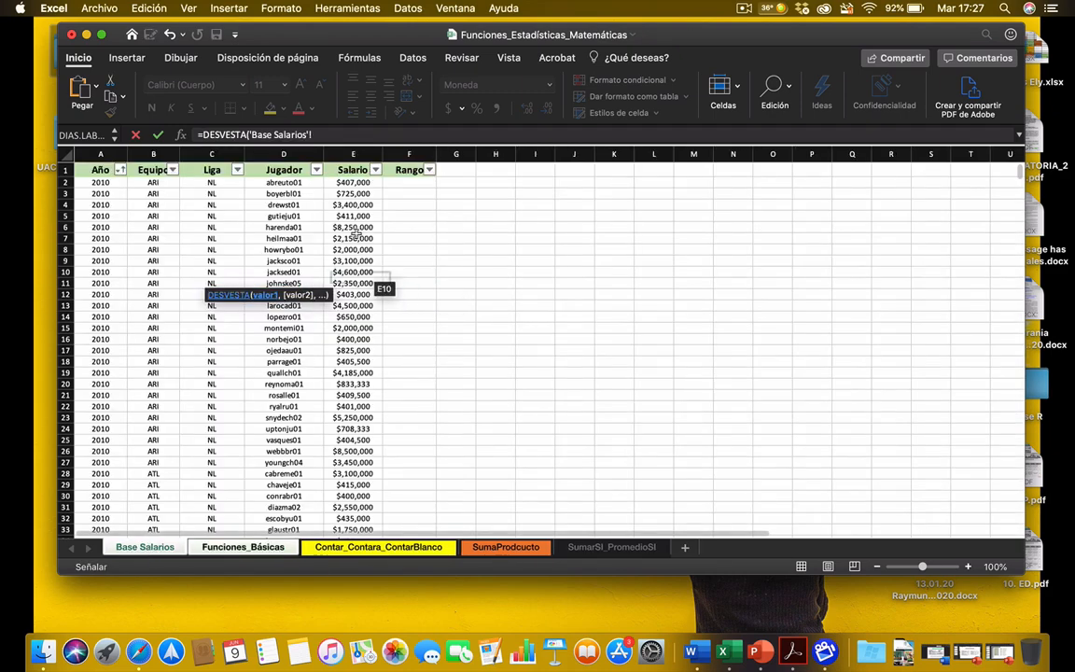
click(351, 153)
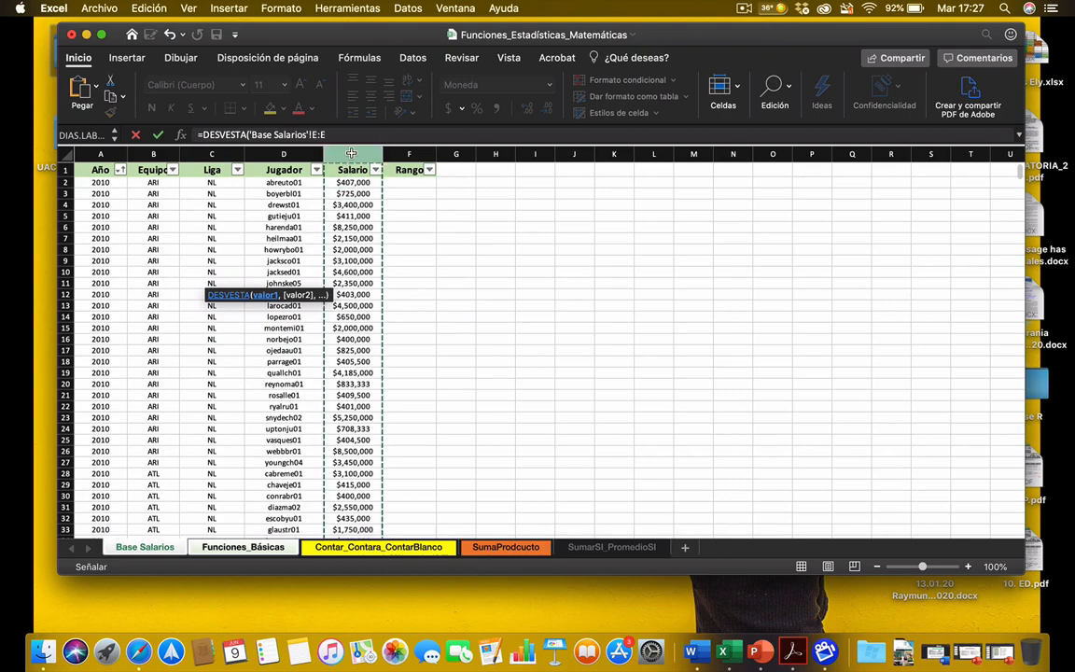
key(Return)
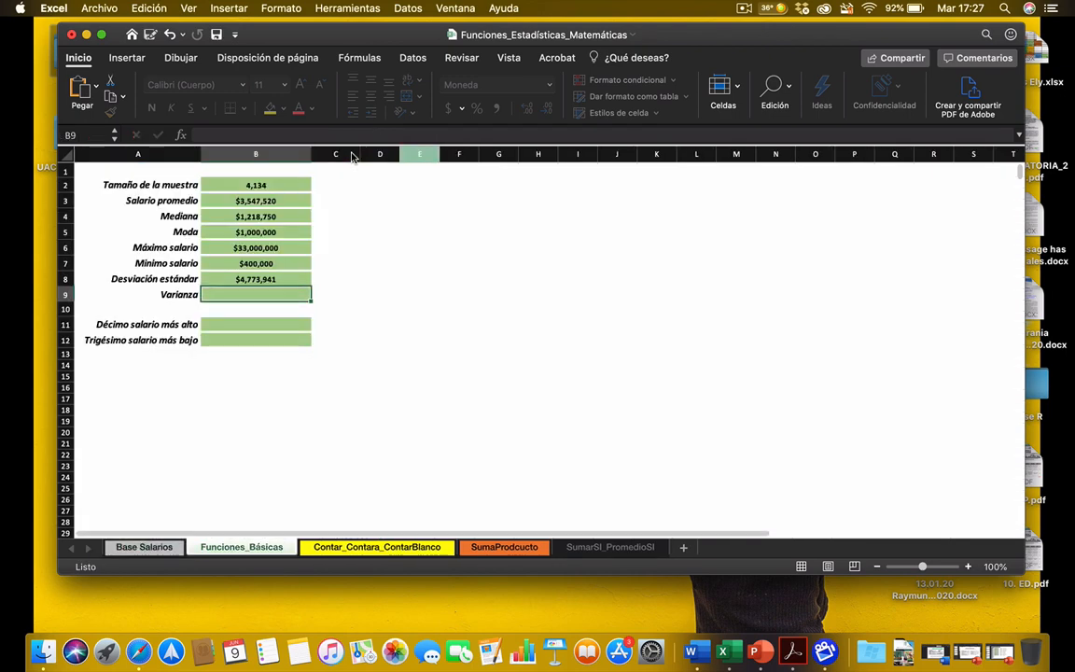
Step: Enter =VAR('Base Salarios'!E:E) in cell B9 to calculate the variance of the whole Salario column
text(=var)
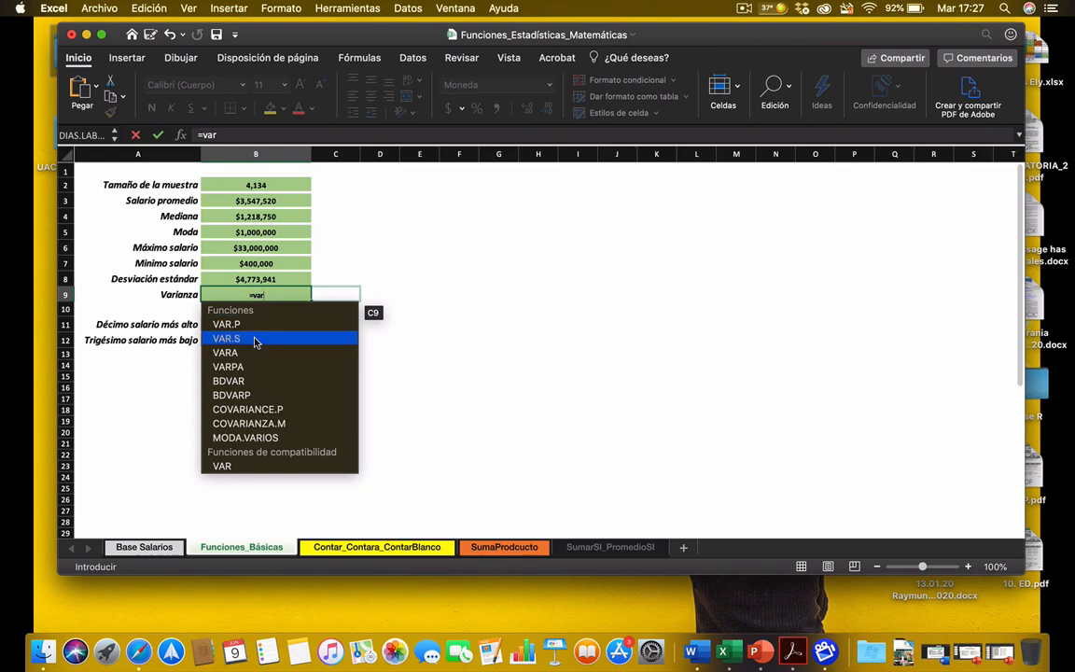
double_click(227, 467)
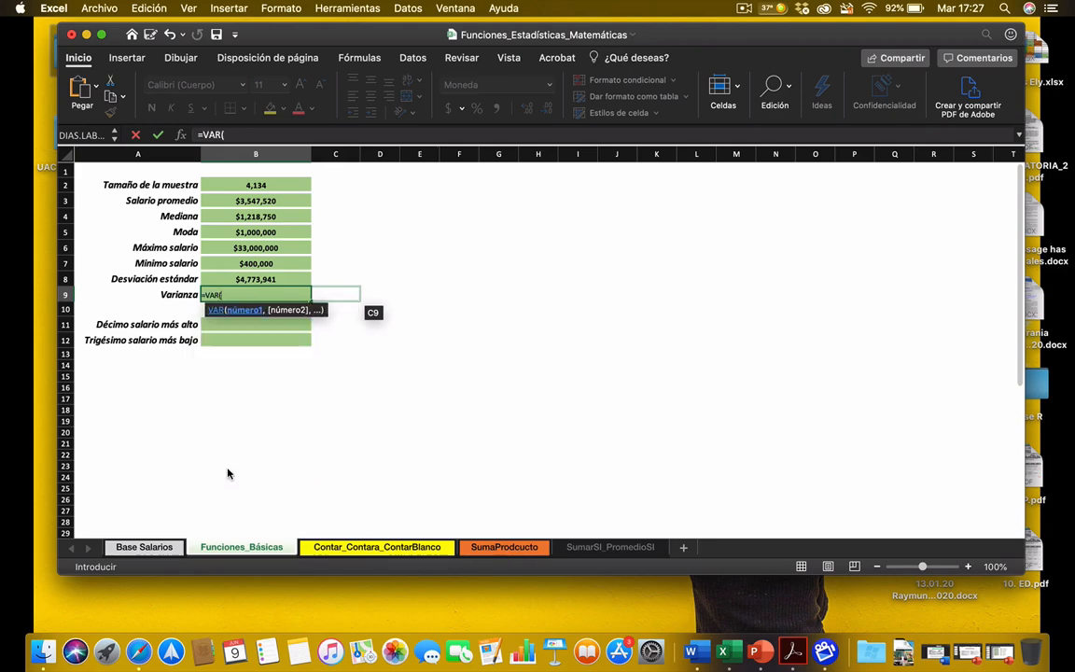
click(108, 551)
click(351, 153)
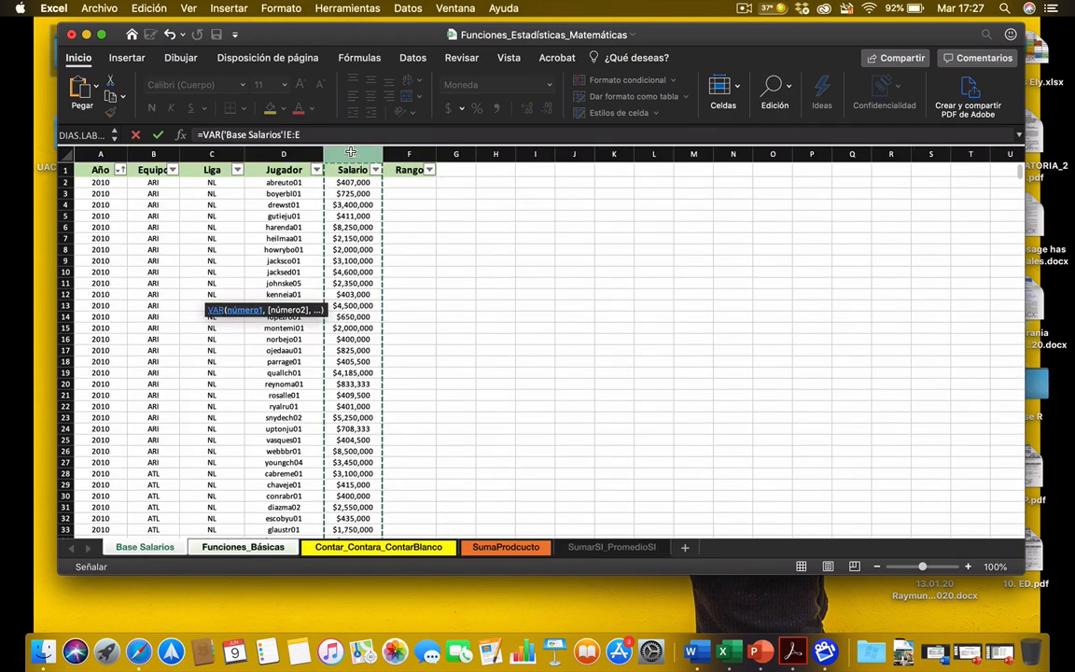
key(Return)
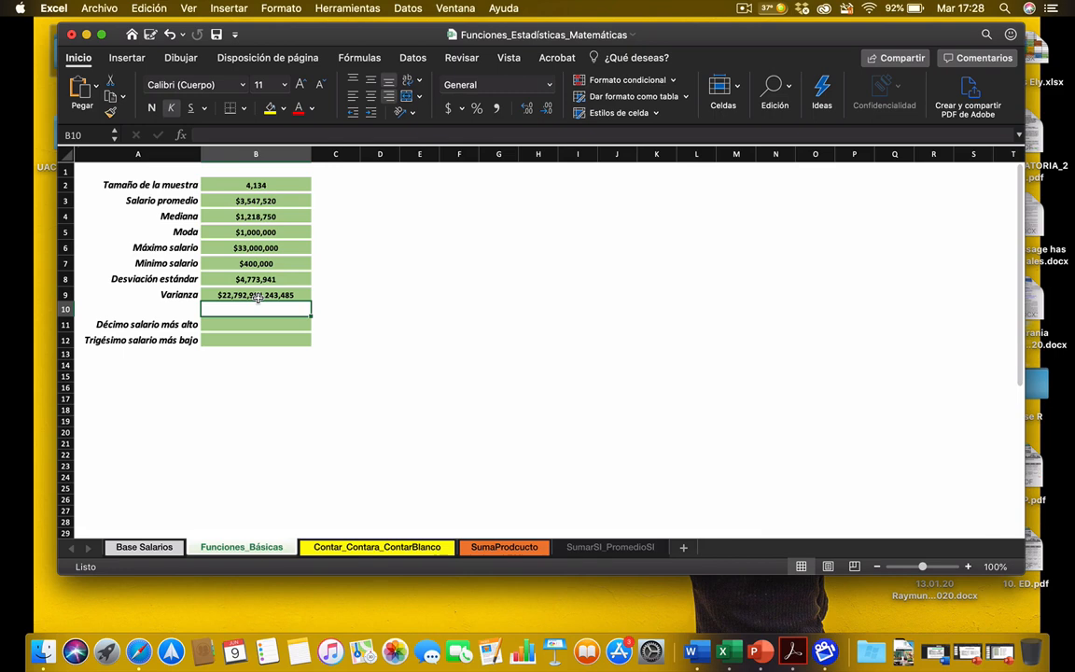
Step: Review the formulas behind the calculated statistics, from Tamaño de la muestra in B2 down to Varianza in B9
click(287, 183)
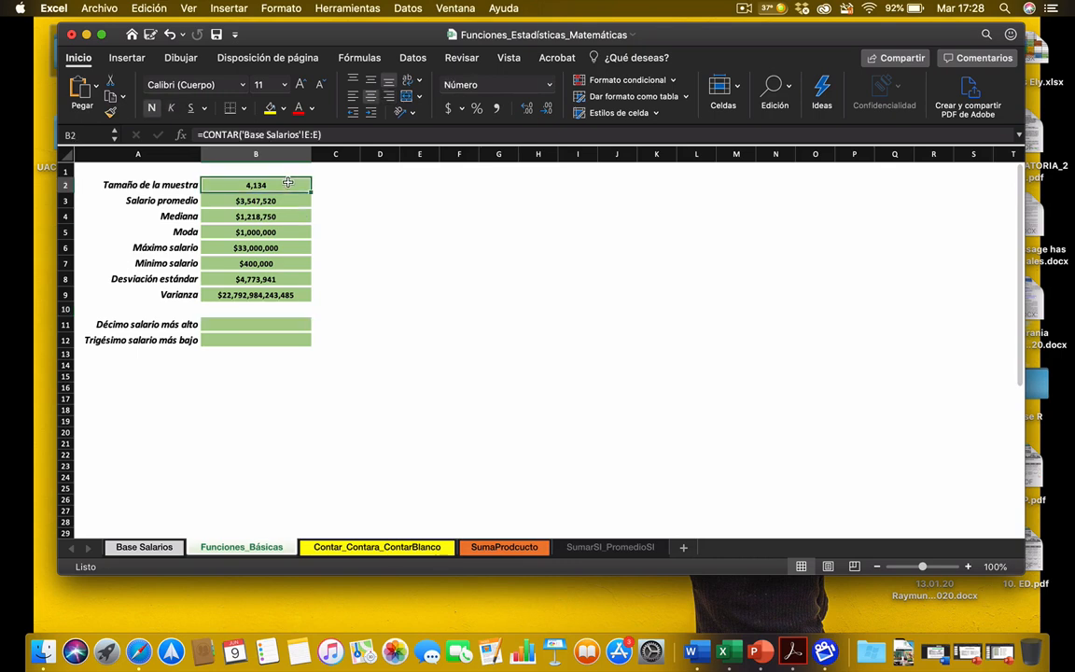
double_click(287, 183)
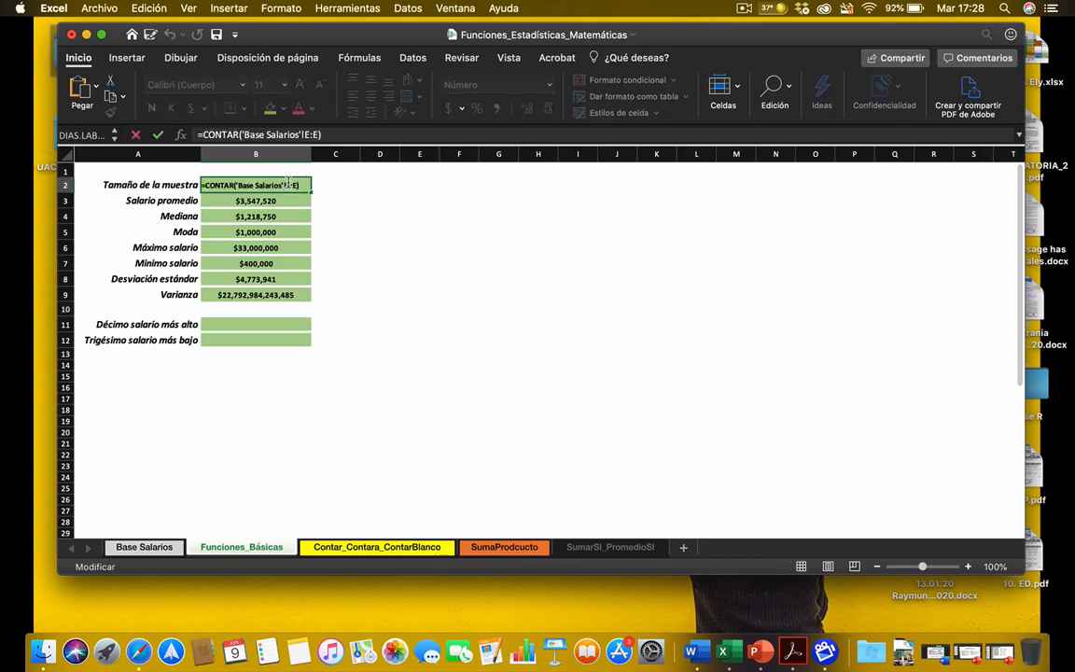
key(Escape)
key(Down)
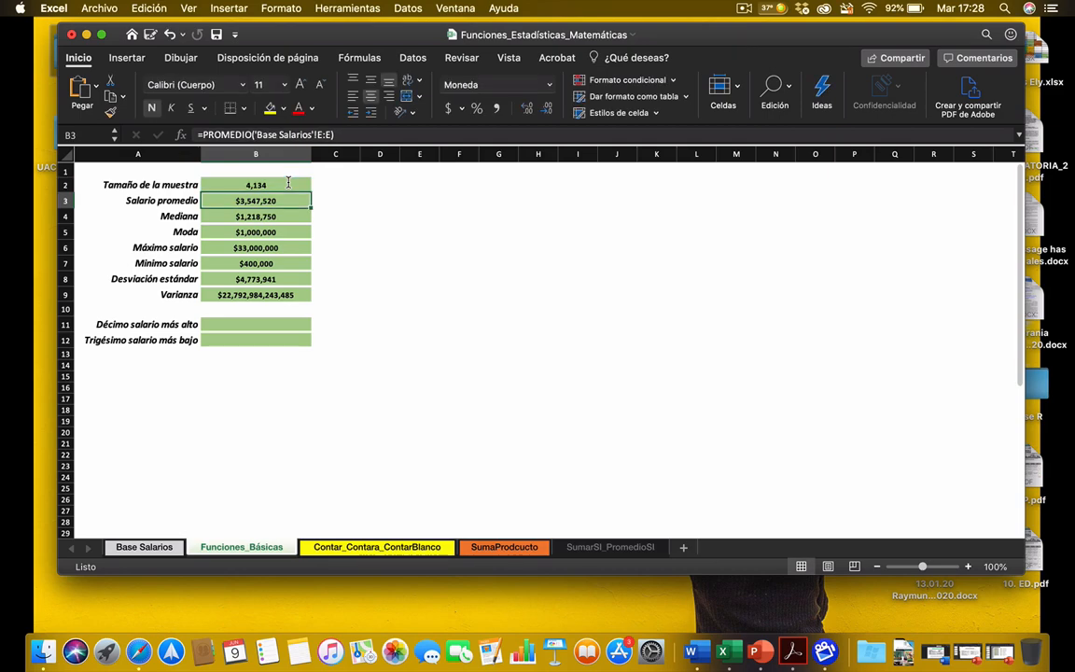
key(F2)
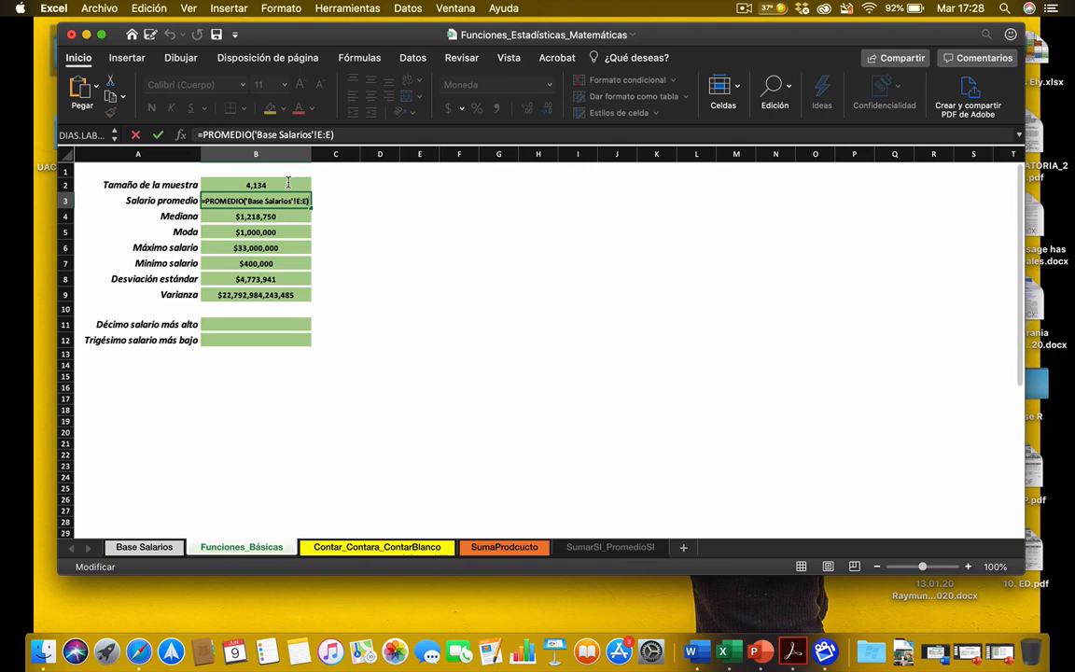
key(ctrl+Return)
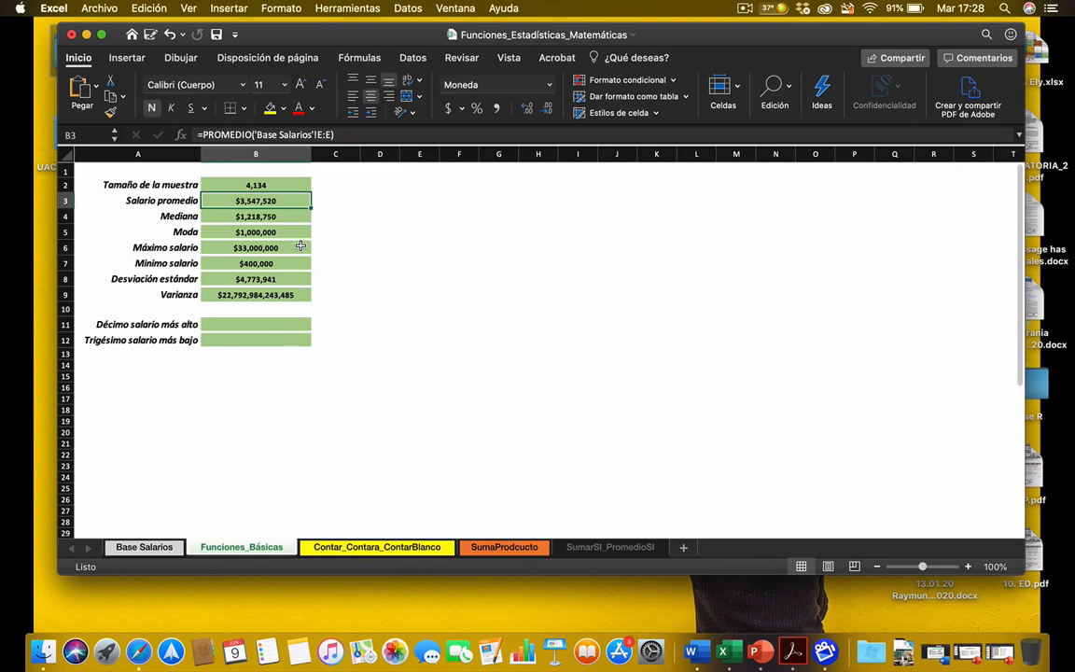
click(293, 214)
click(262, 232)
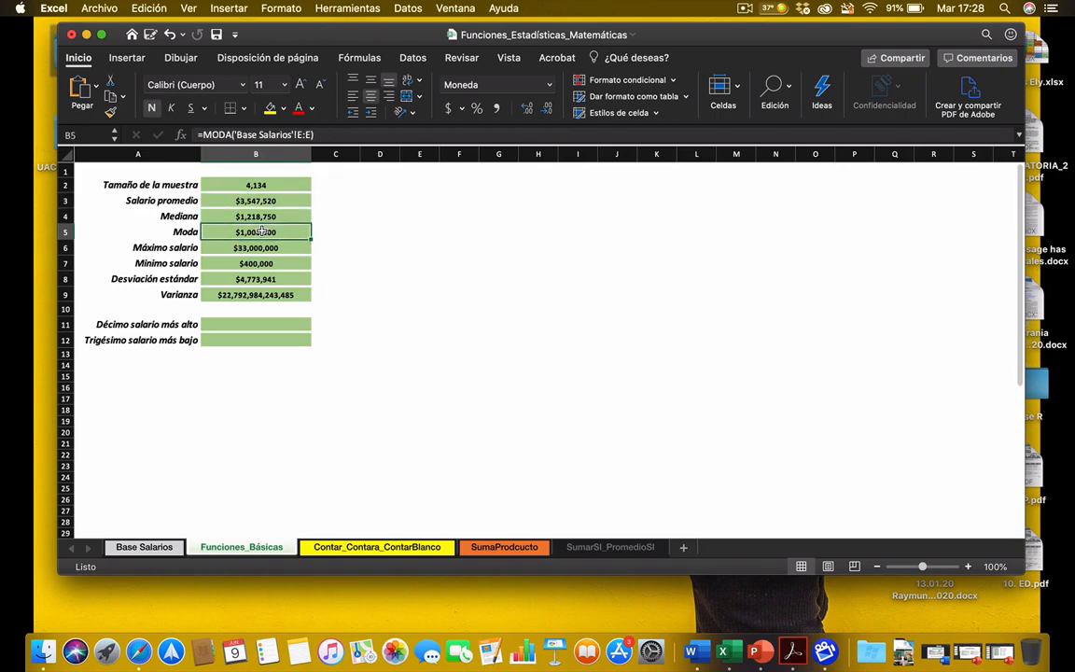
click(244, 279)
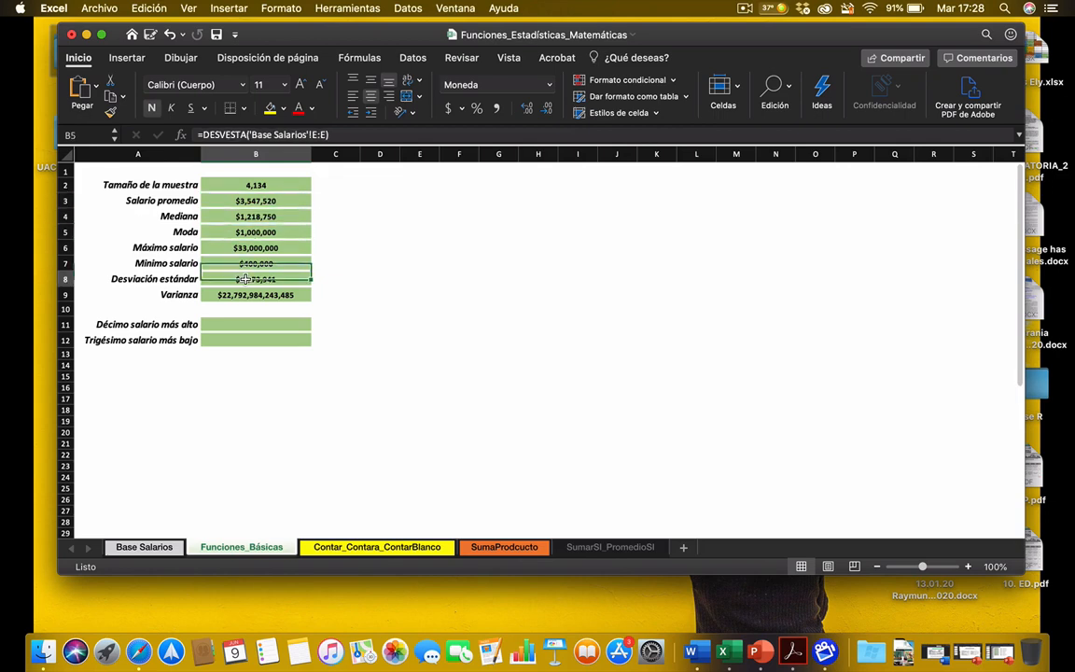
key(Down)
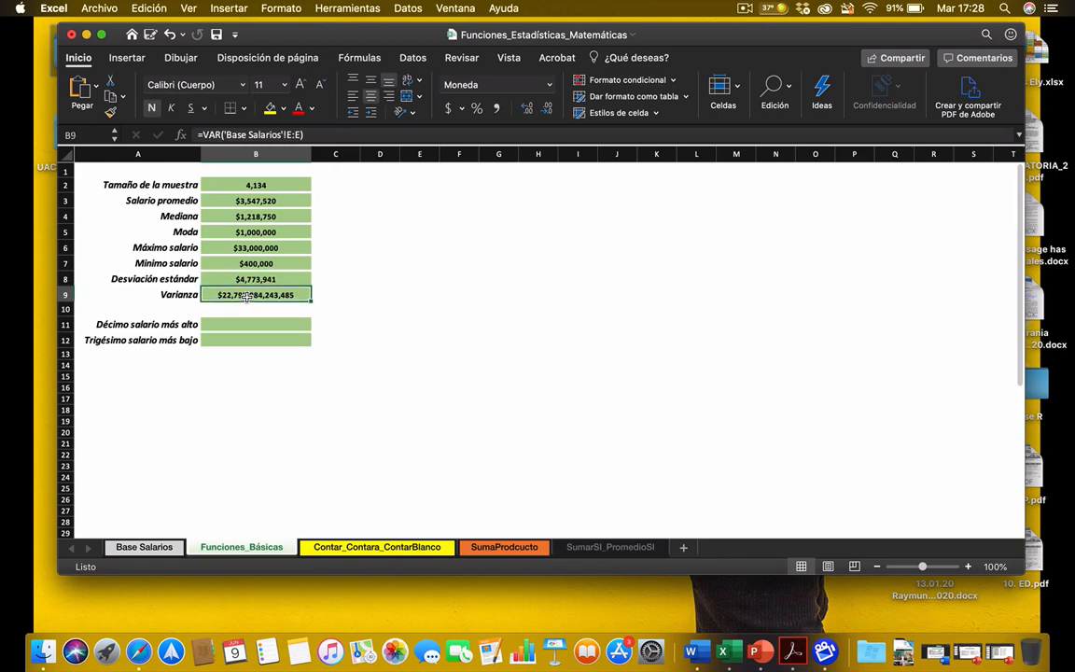